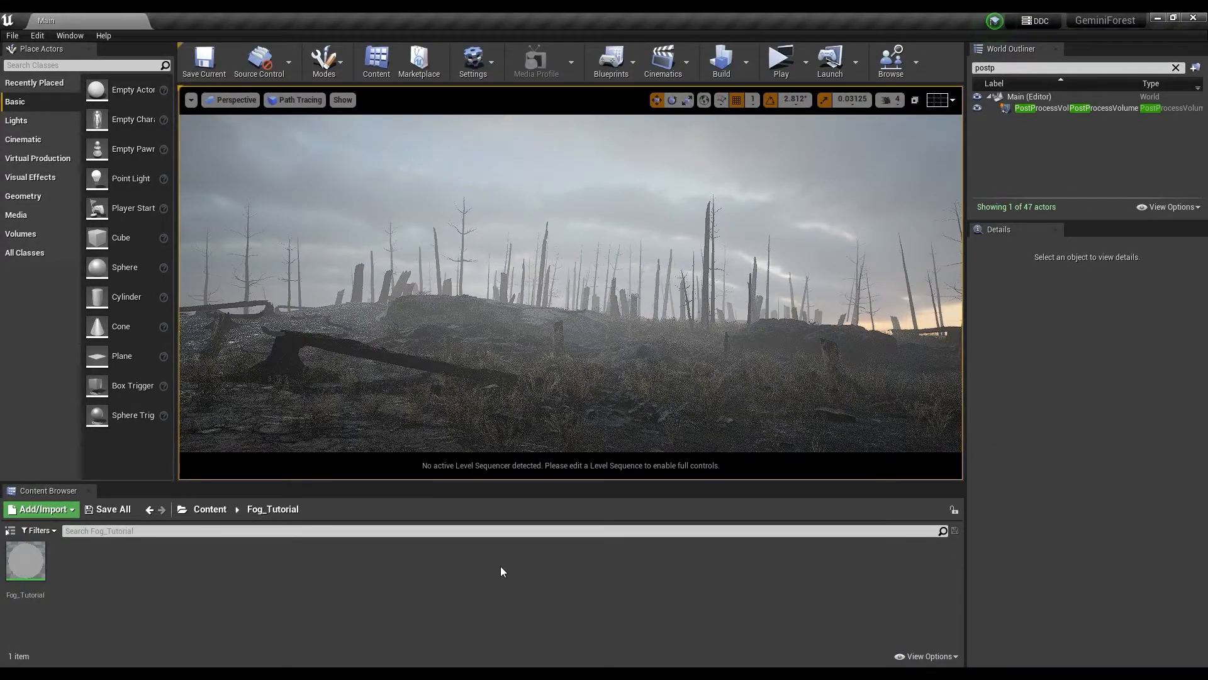
- Hide the existing post process volume and place a new Post Process Volume in the level
{"action": "left_click", "coordinate": [978, 108]}
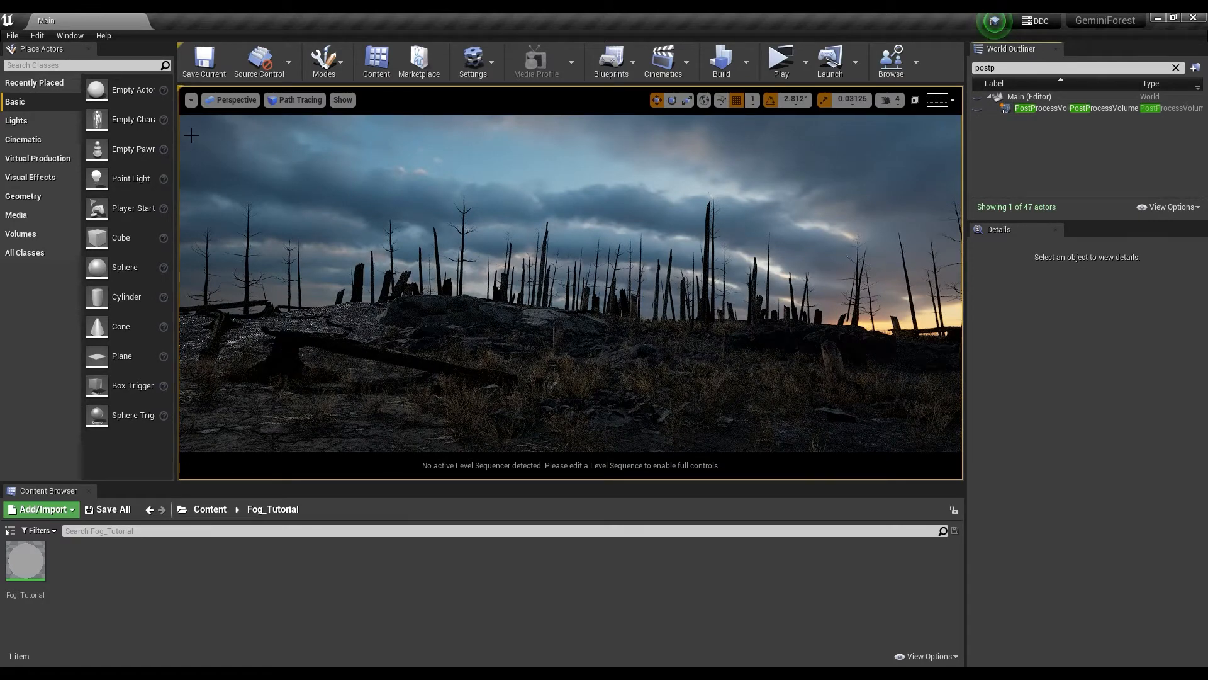
{"action": "left_click_drag", "start_coordinate": [177, 133], "coordinate": [282, 129]}
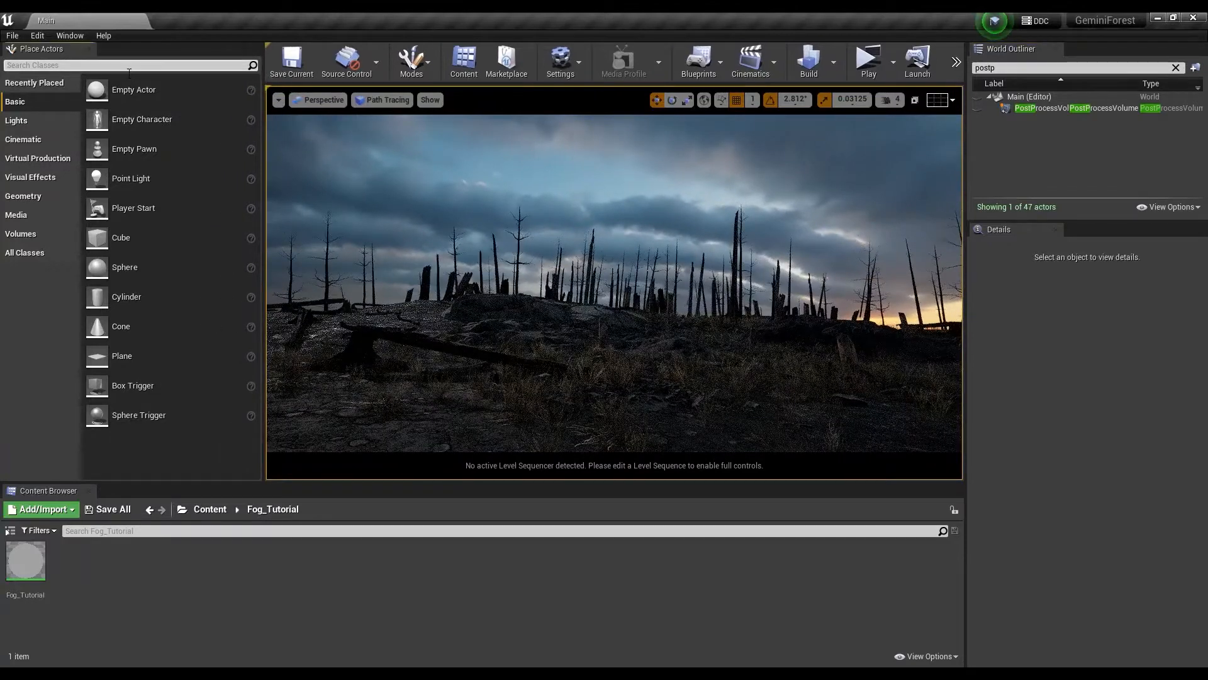
{"action": "type", "text": "post"}
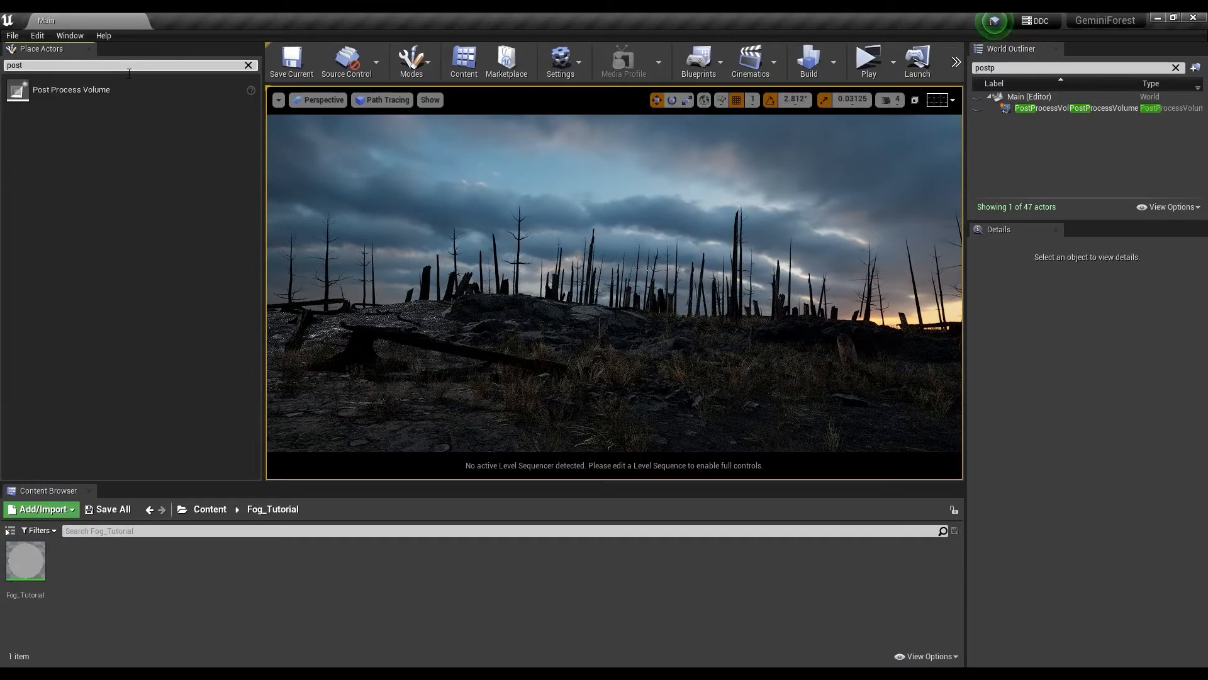
{"action": "mouse_move", "coordinate": [71, 89]}
{"action": "left_mouse_down"}
{"action": "mouse_move", "coordinate": [91, 107]}
{"action": "mouse_move", "coordinate": [621, 244]}
{"action": "mouse_move", "coordinate": [652, 356]}
{"action": "left_mouse_up"}
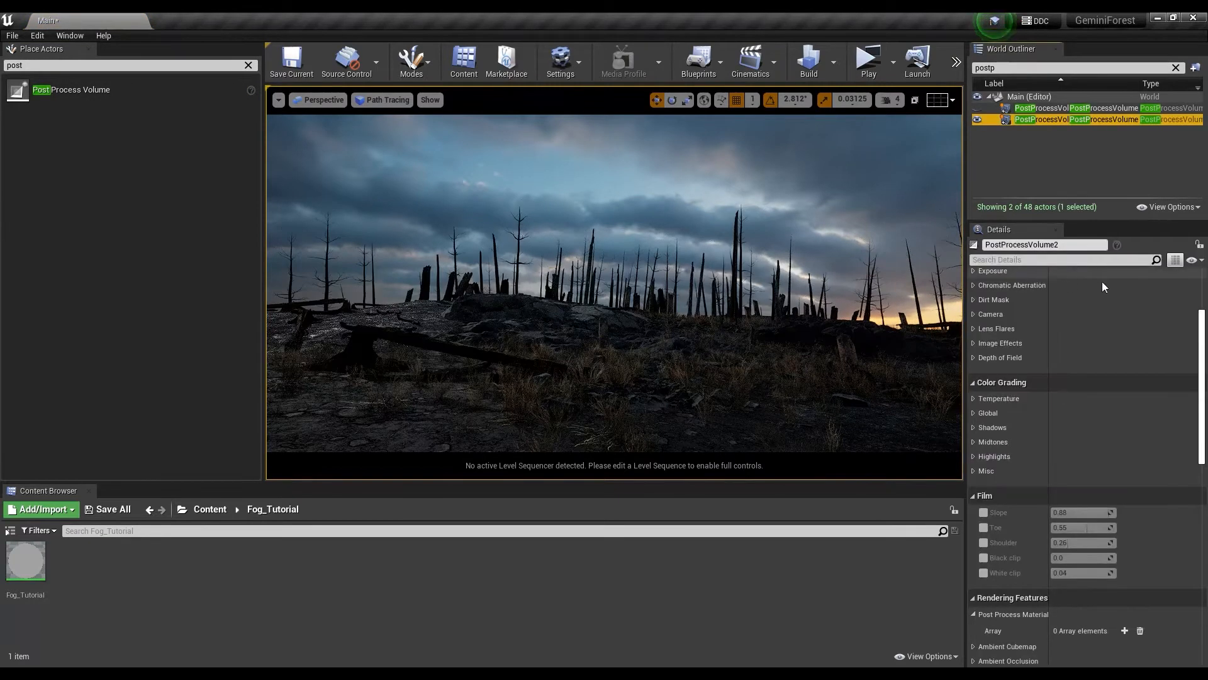
- Enable Infinite Extent (Unbound) in the new post process volume's settings
{"action": "left_click", "coordinate": [1062, 260]}
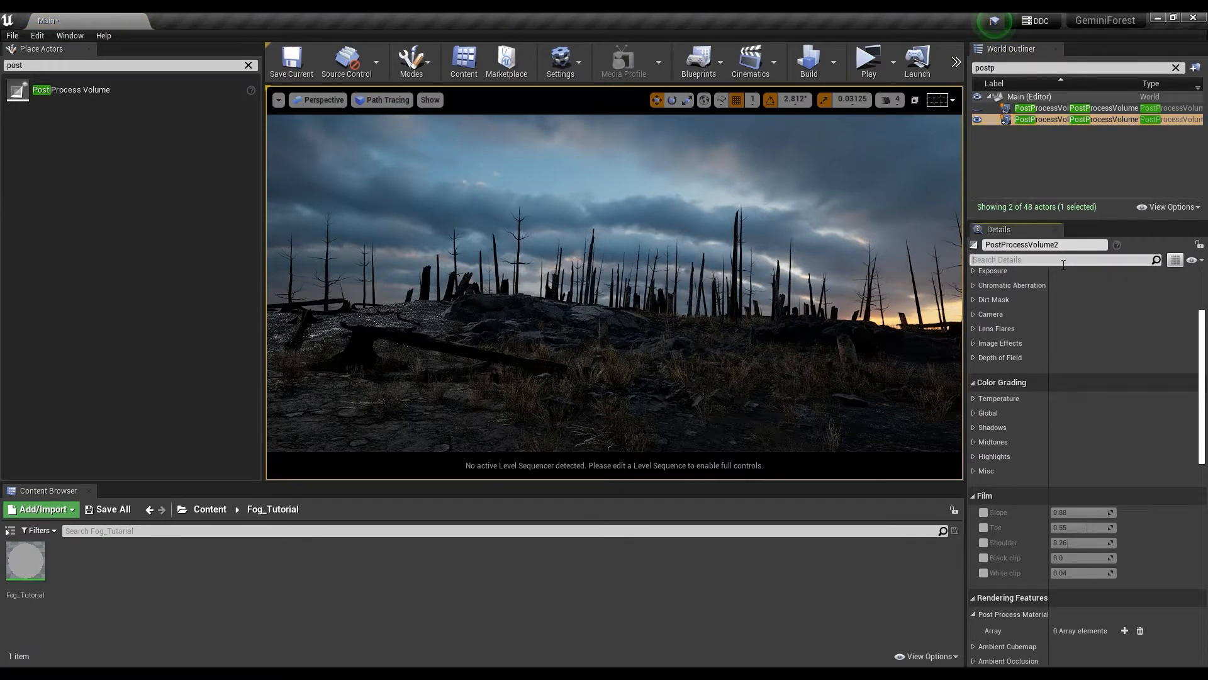
{"action": "type", "text": "boun"}
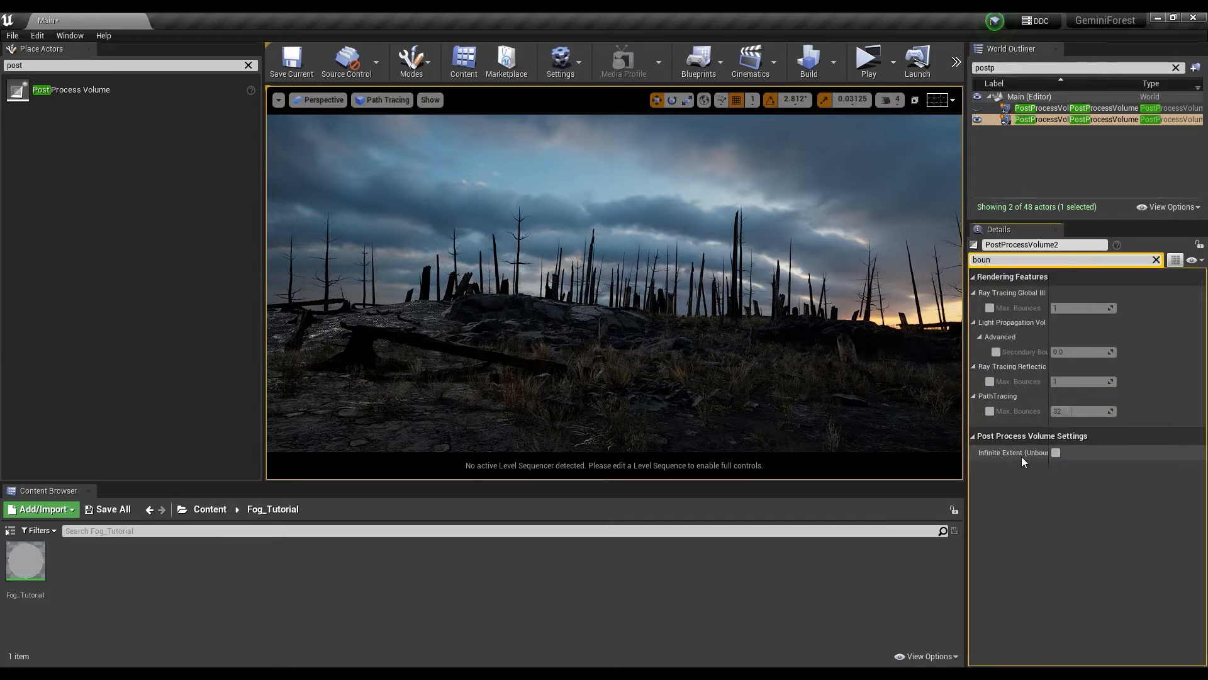
{"action": "left_click", "coordinate": [1056, 453]}
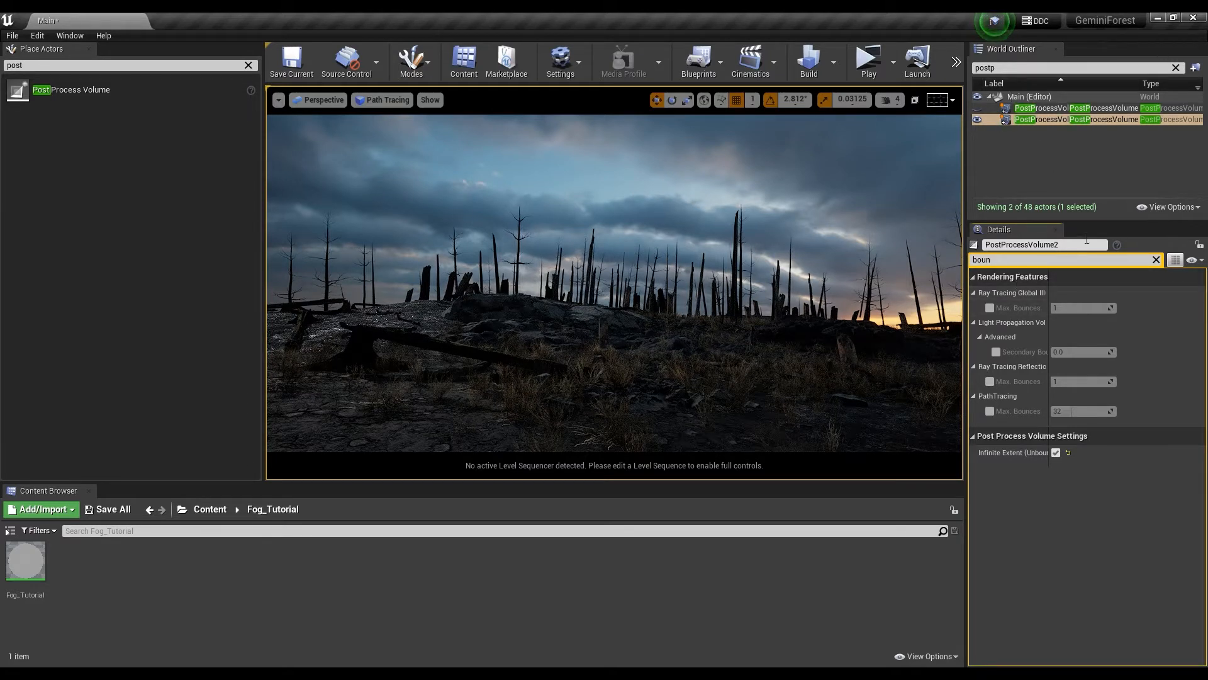
- Filter the volume's details by "mater" and create a new material named Fog_2 in the Fog_Tutorial folder
{"action": "left_click", "coordinate": [1156, 259]}
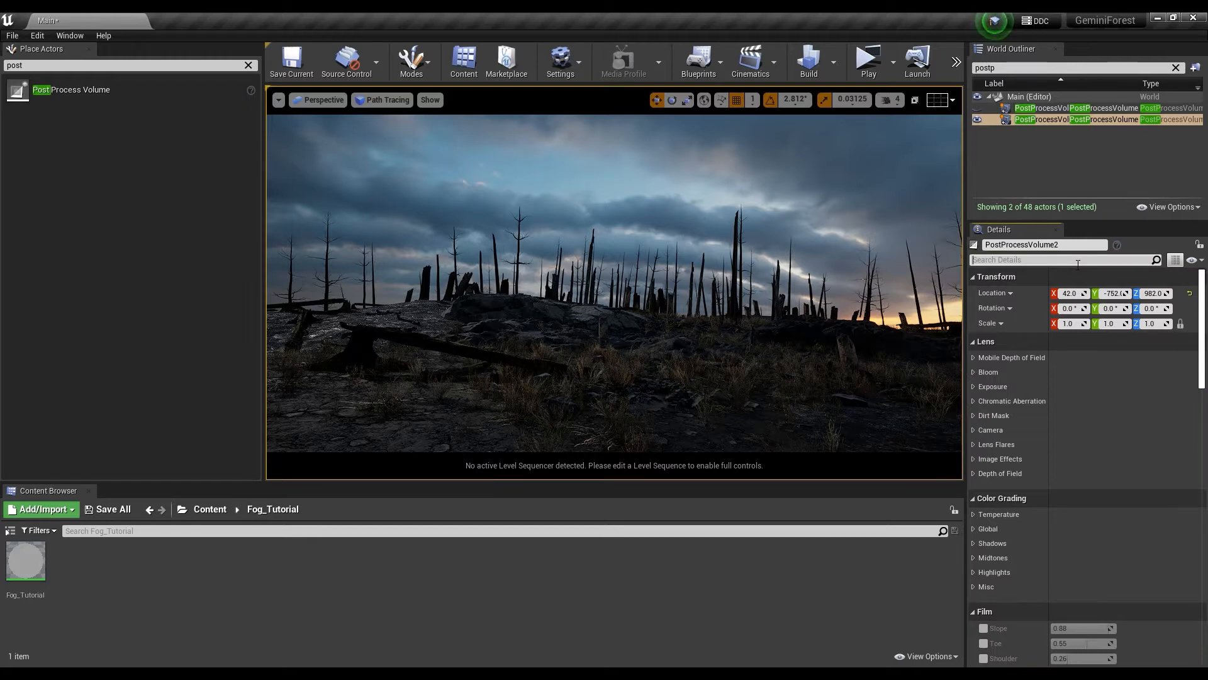
{"action": "type", "text": "mater"}
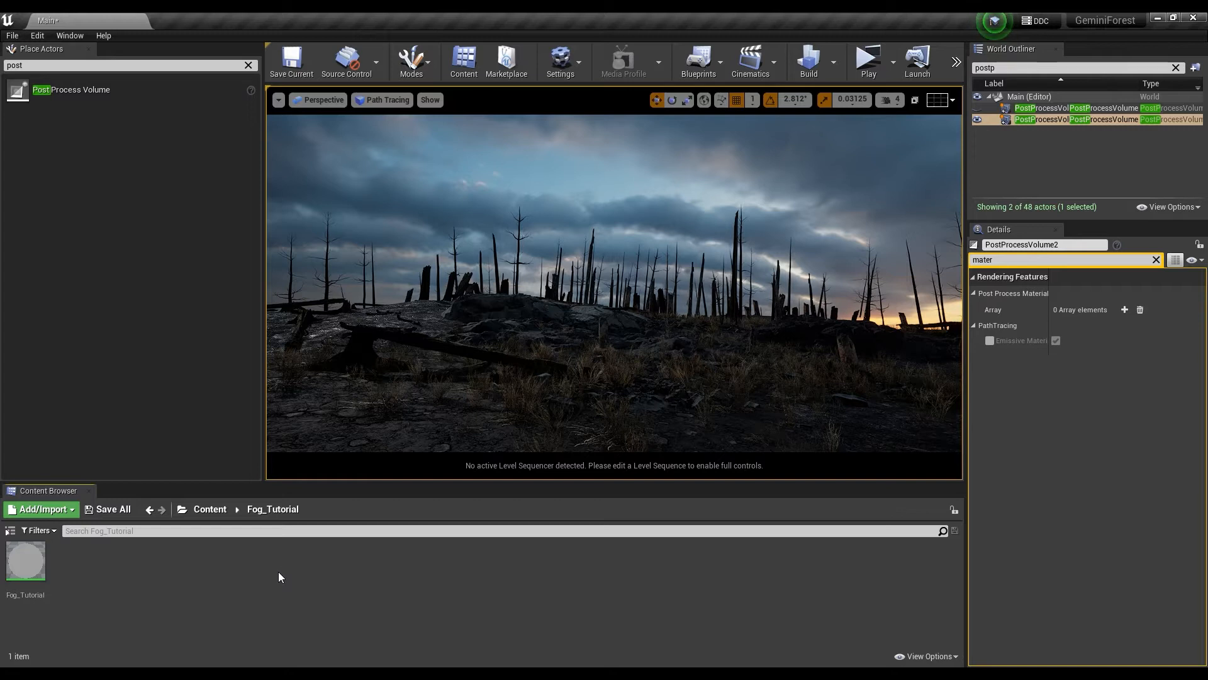
{"action": "left_click", "coordinate": [317, 275]}
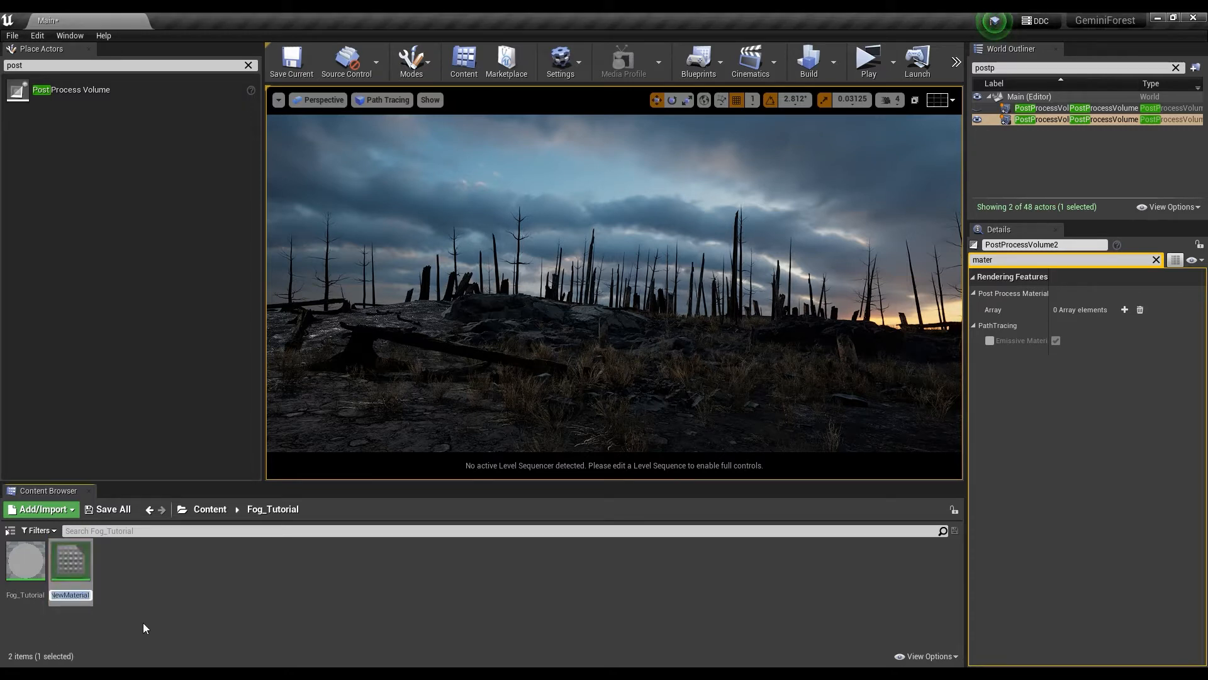
{"action": "type", "text": "Fog_2"}
{"action": "key", "text": "Return"}
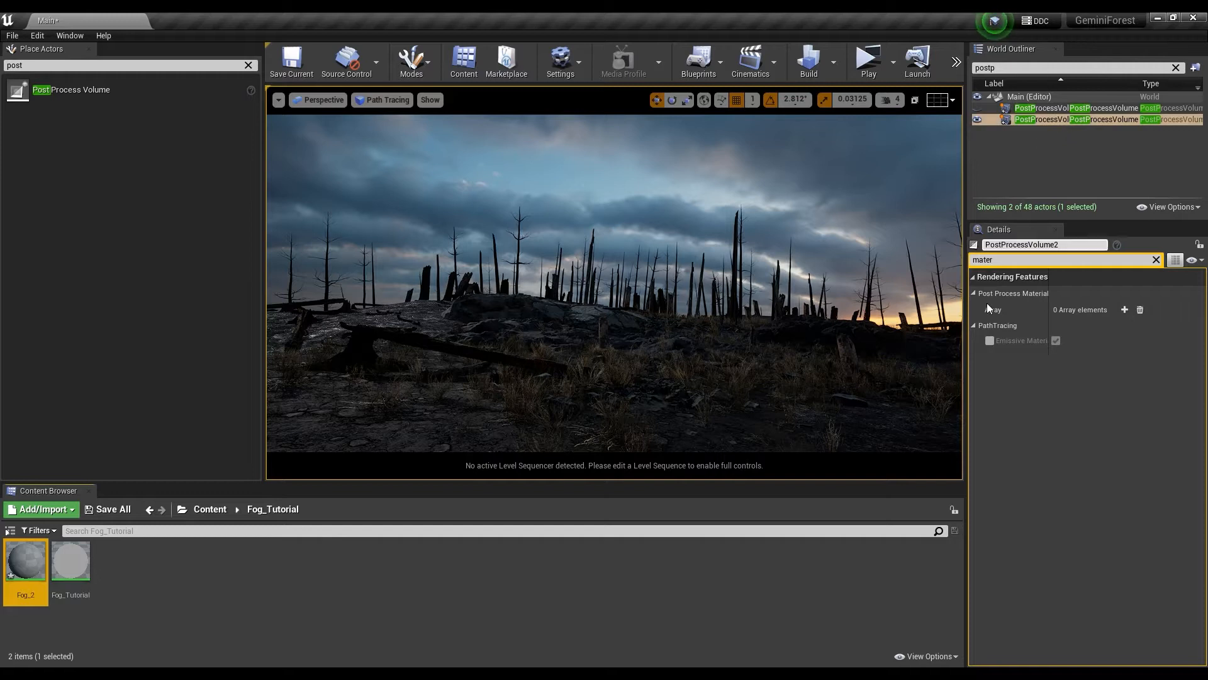
- Add one element to the volume's Post Process Materials array and assign the Fog_2 material to it
{"action": "left_click", "coordinate": [1125, 311]}
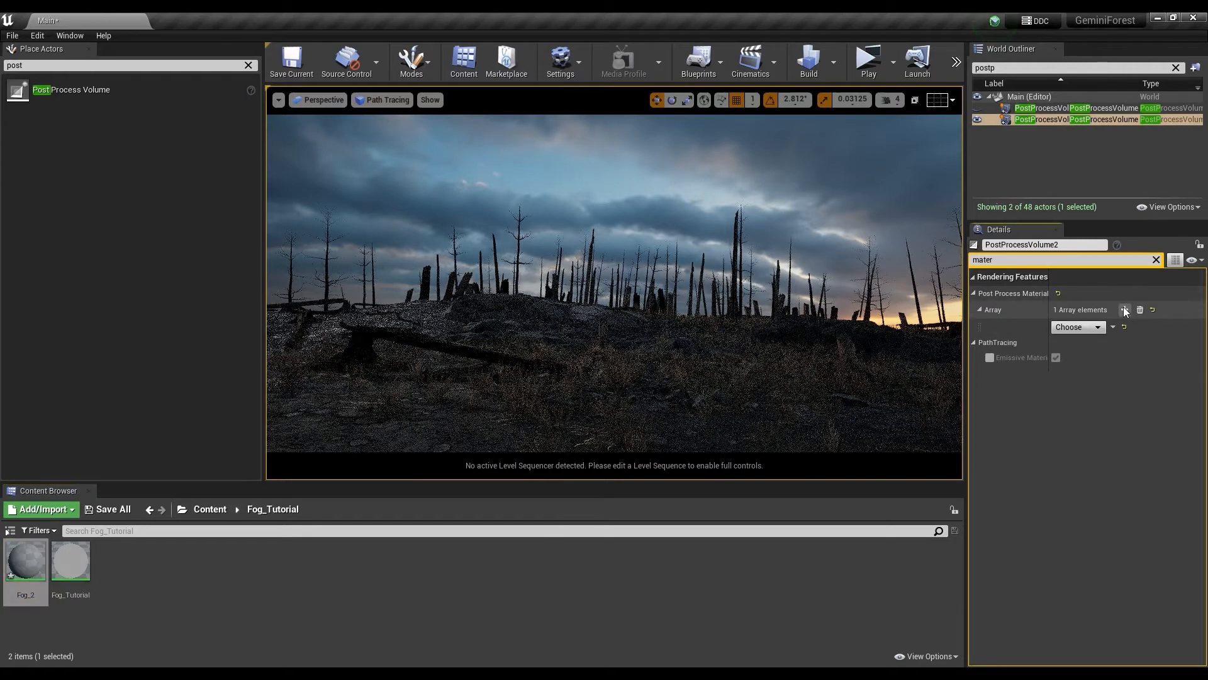
{"action": "left_click", "coordinate": [1085, 330]}
{"action": "left_click", "coordinate": [1107, 361]}
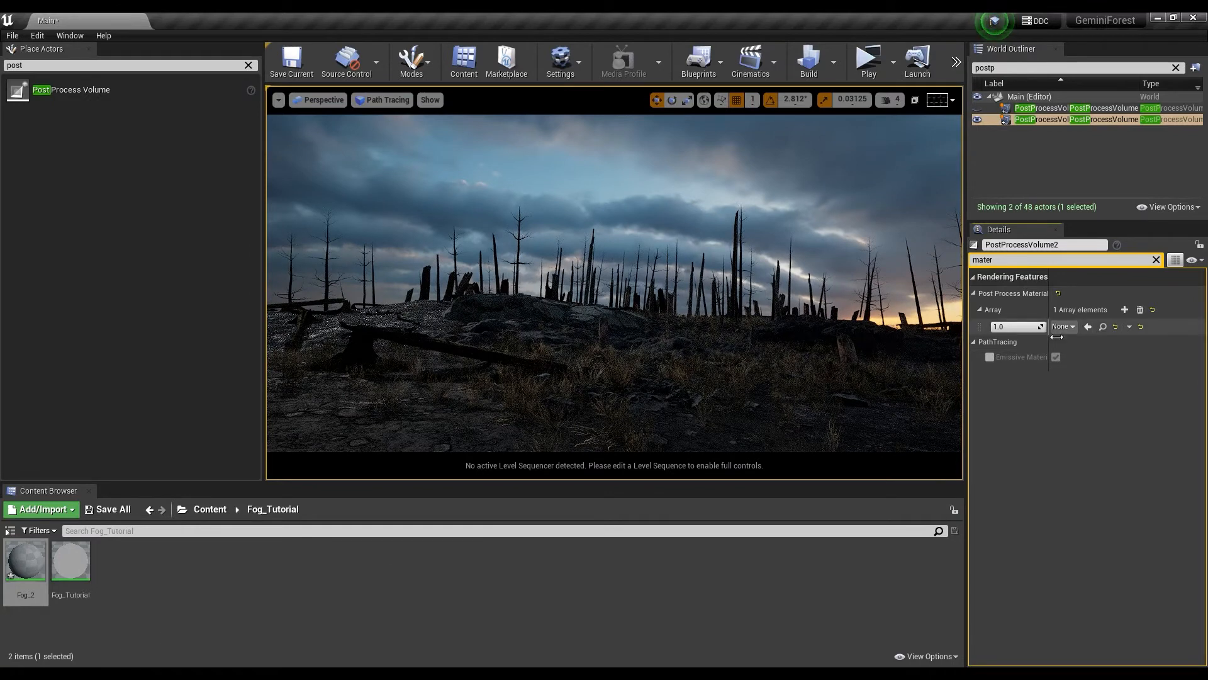
{"action": "left_click_drag", "start_coordinate": [20, 604], "coordinate": [1066, 340]}
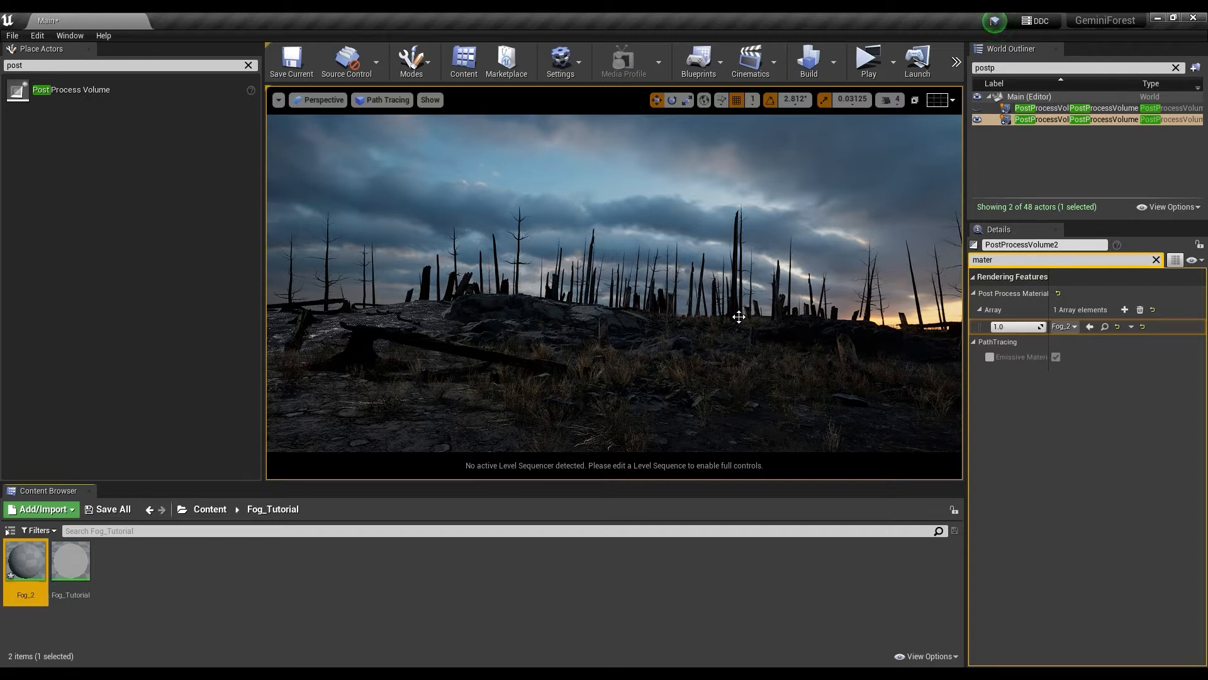
- Open the Fog_2 material for editing and set its Material Domain to Post Process
{"action": "left_click", "coordinate": [292, 628]}
{"action": "double_click", "coordinate": [27, 574]}
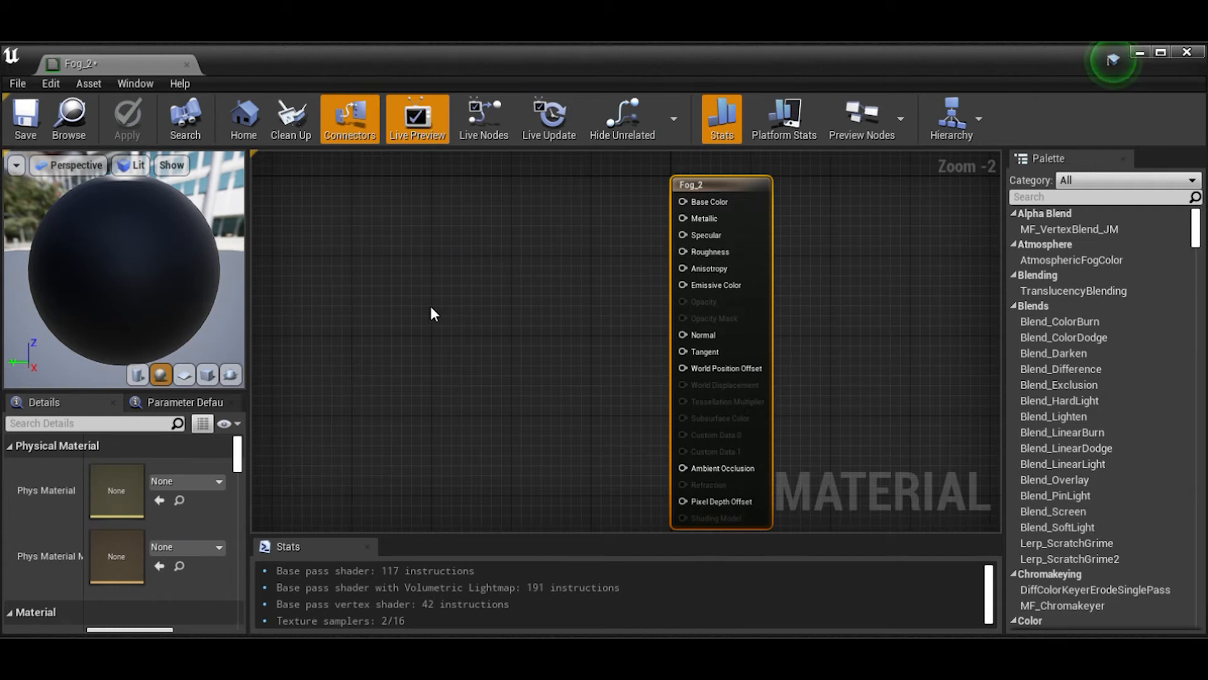
{"action": "left_click", "coordinate": [466, 269]}
{"action": "right_click_drag", "start_coordinate": [499, 277], "coordinate": [571, 269]}
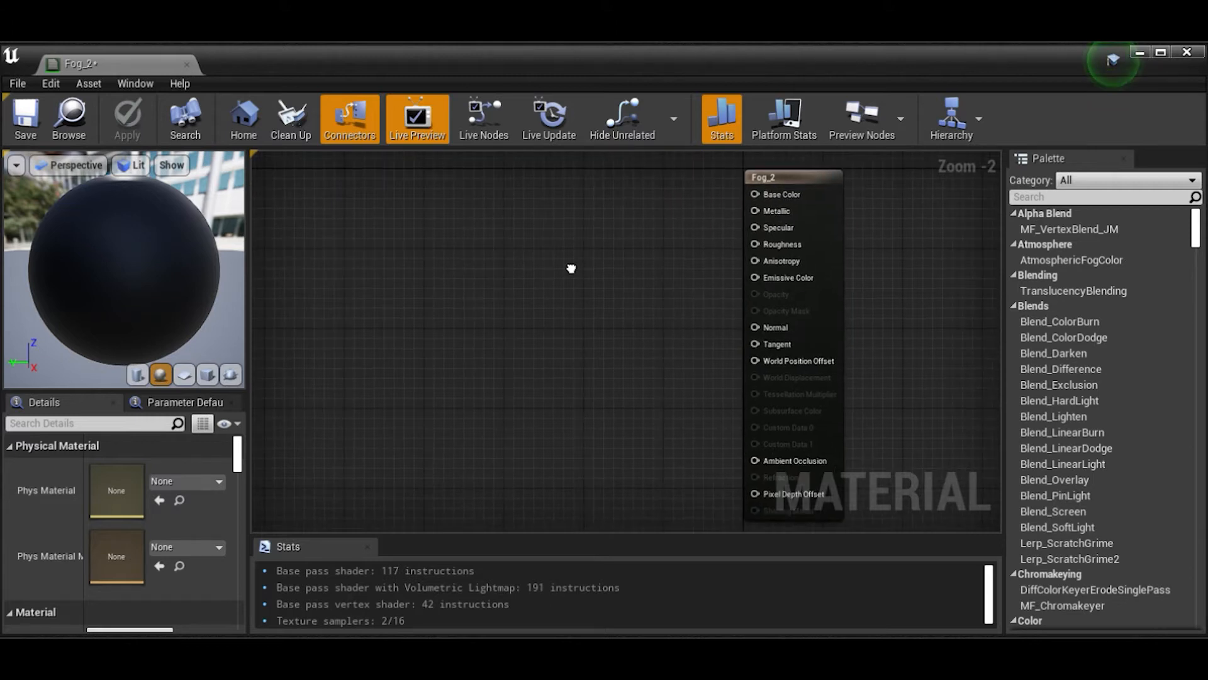
{"action": "scroll", "coordinate": [572, 276], "scroll_direction": "down", "scroll_amount": 2}
{"action": "scroll", "coordinate": [573, 276], "scroll_direction": "up", "scroll_amount": 1}
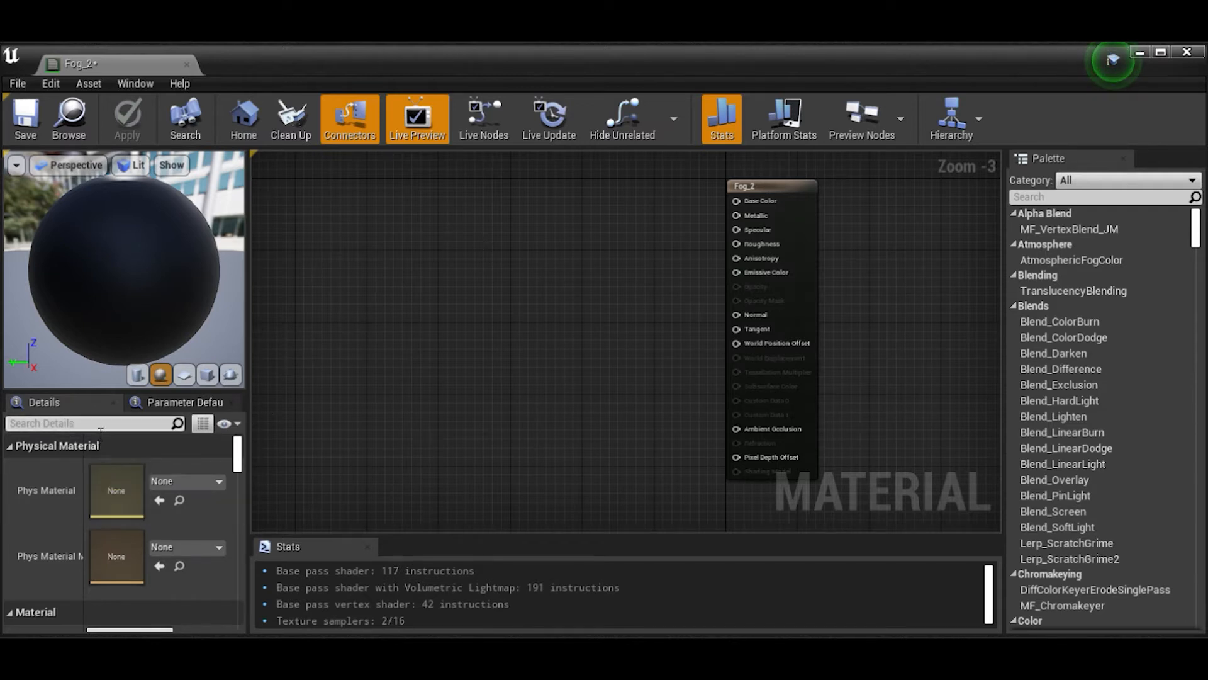
{"action": "left_click_drag", "start_coordinate": [241, 452], "coordinate": [239, 455]}
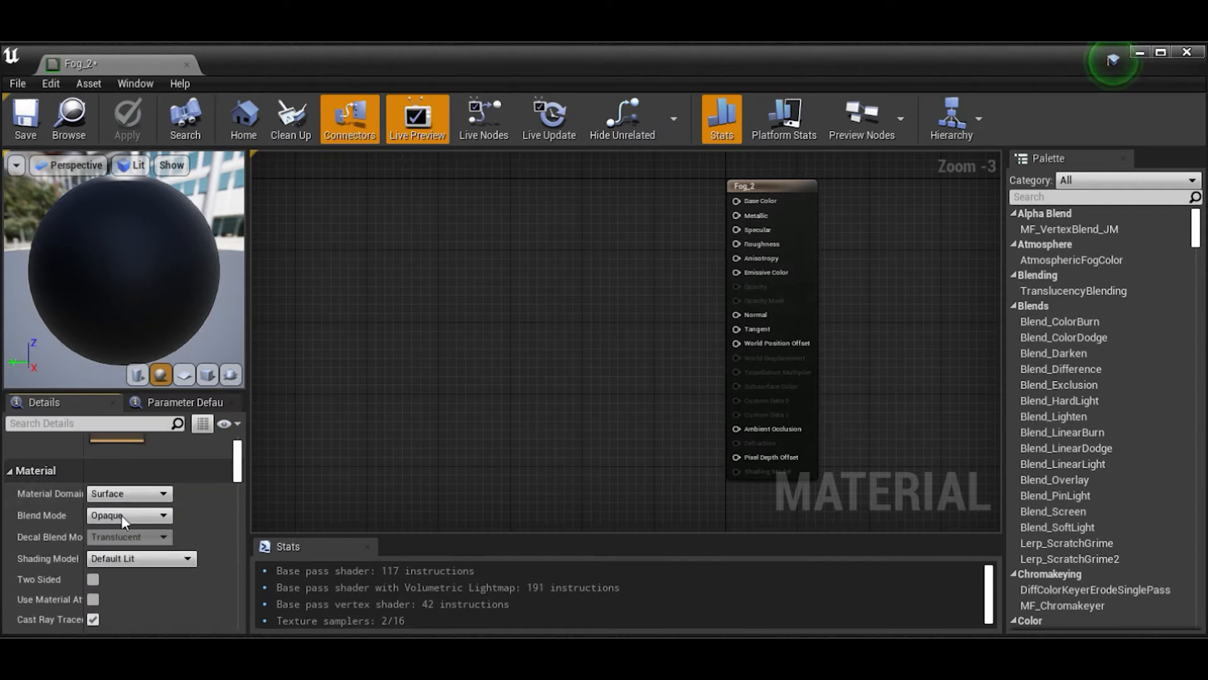
{"action": "left_click", "coordinate": [141, 553]}
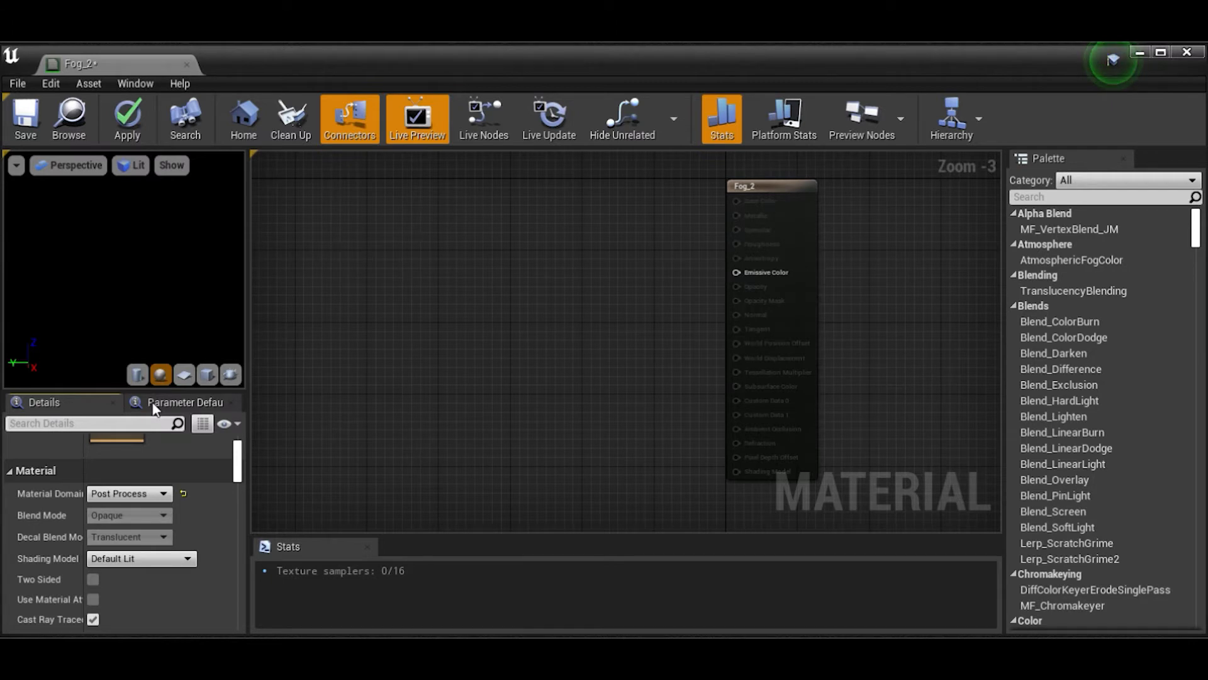
- Find the blendable settings of the material and set Blendable Location to Before Tonemapping
{"action": "type", "text": "blend"}
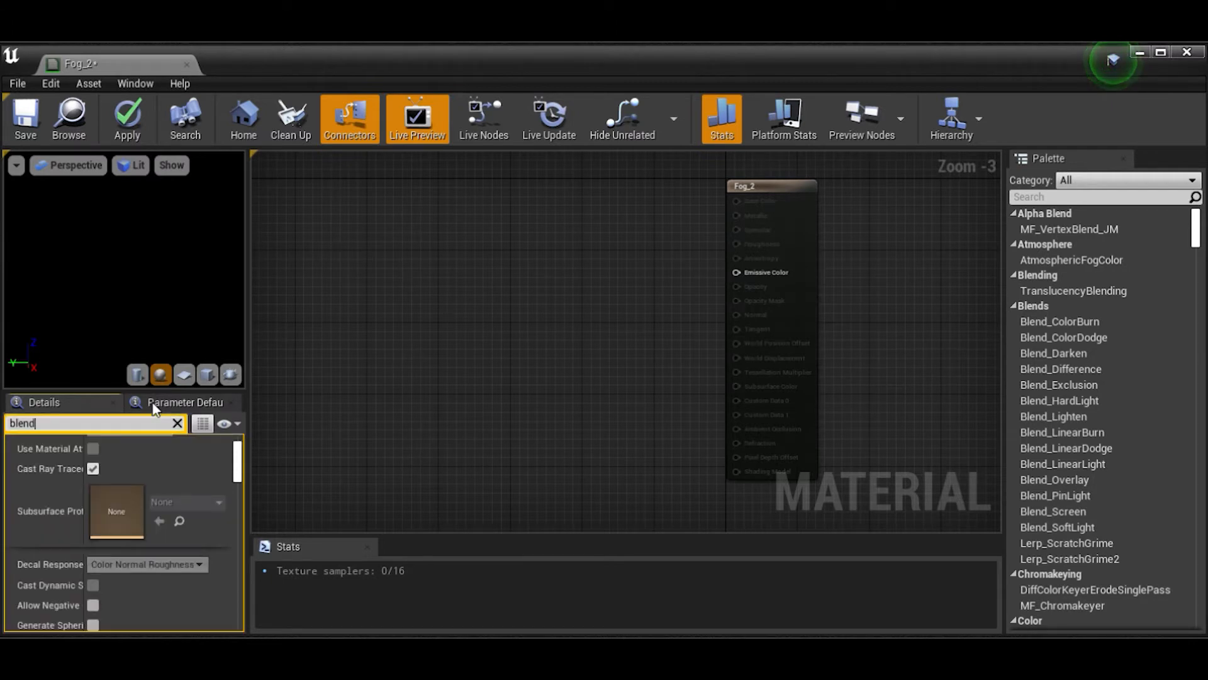
{"action": "type", "text": "abl"}
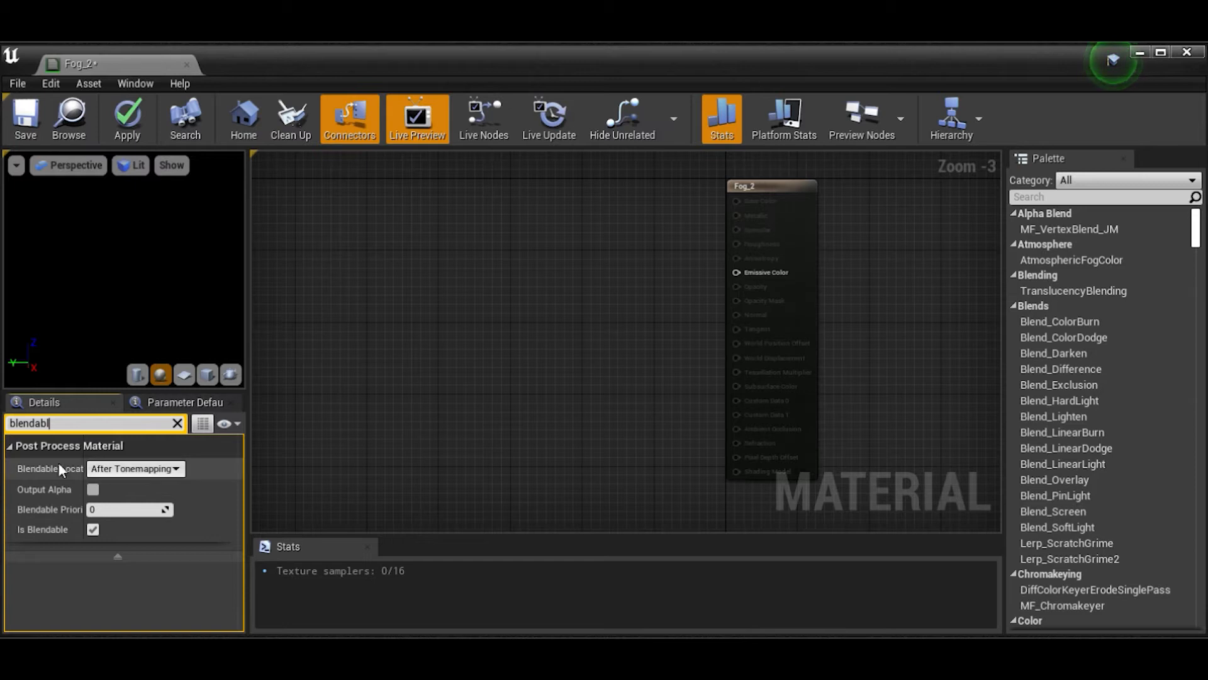
{"action": "left_click_drag", "start_coordinate": [84, 474], "coordinate": [110, 477]}
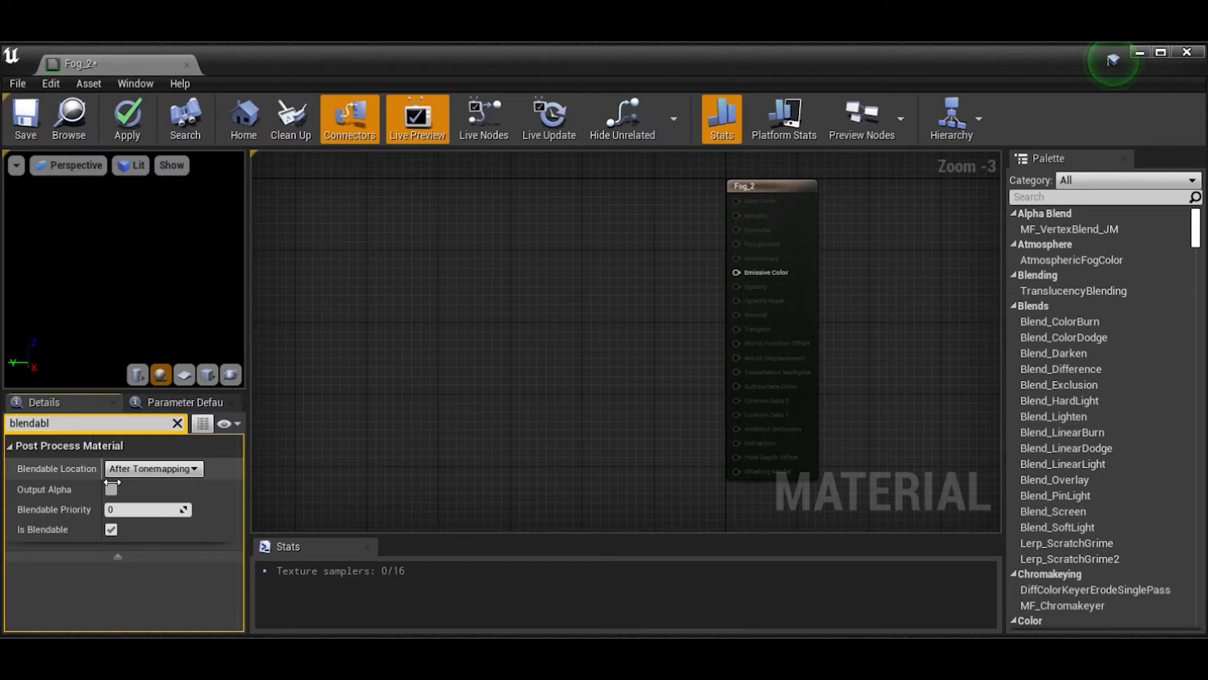
{"action": "left_click", "coordinate": [149, 472]}
{"action": "left_click", "coordinate": [177, 502]}
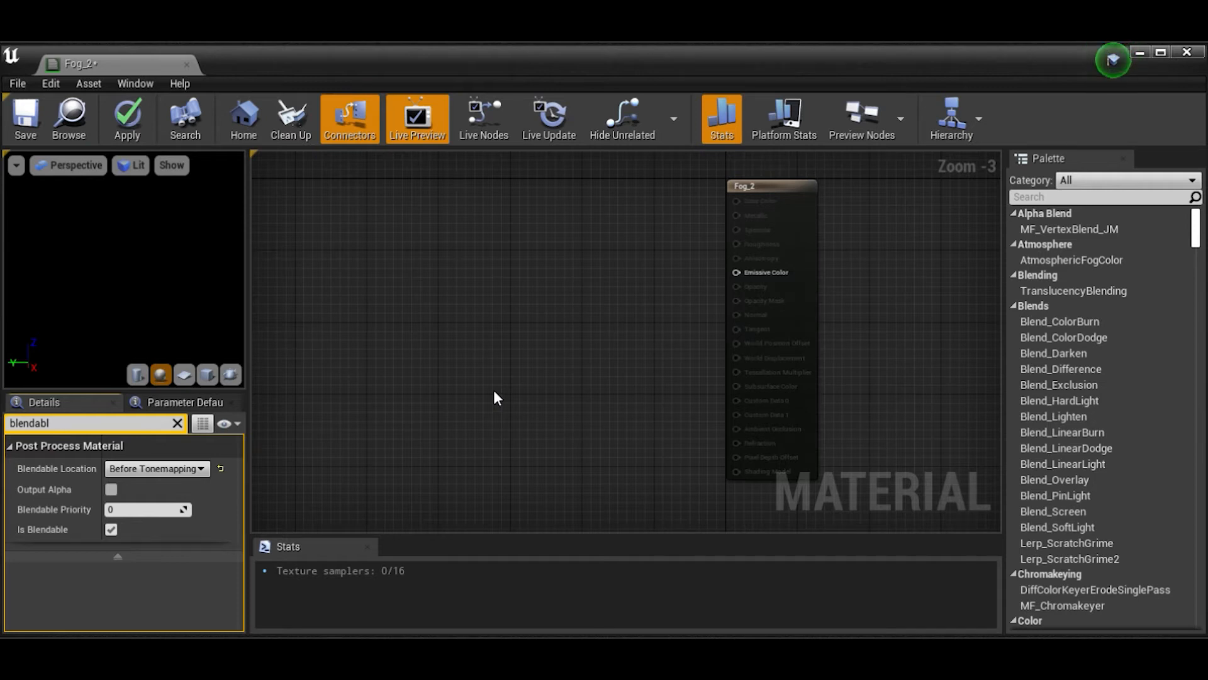
{"action": "left_click", "coordinate": [178, 423]}
- Add a Depth Fade node to the material graph beside the Fog_2 output node
{"action": "right_click_drag", "start_coordinate": [387, 350], "coordinate": [459, 350]}
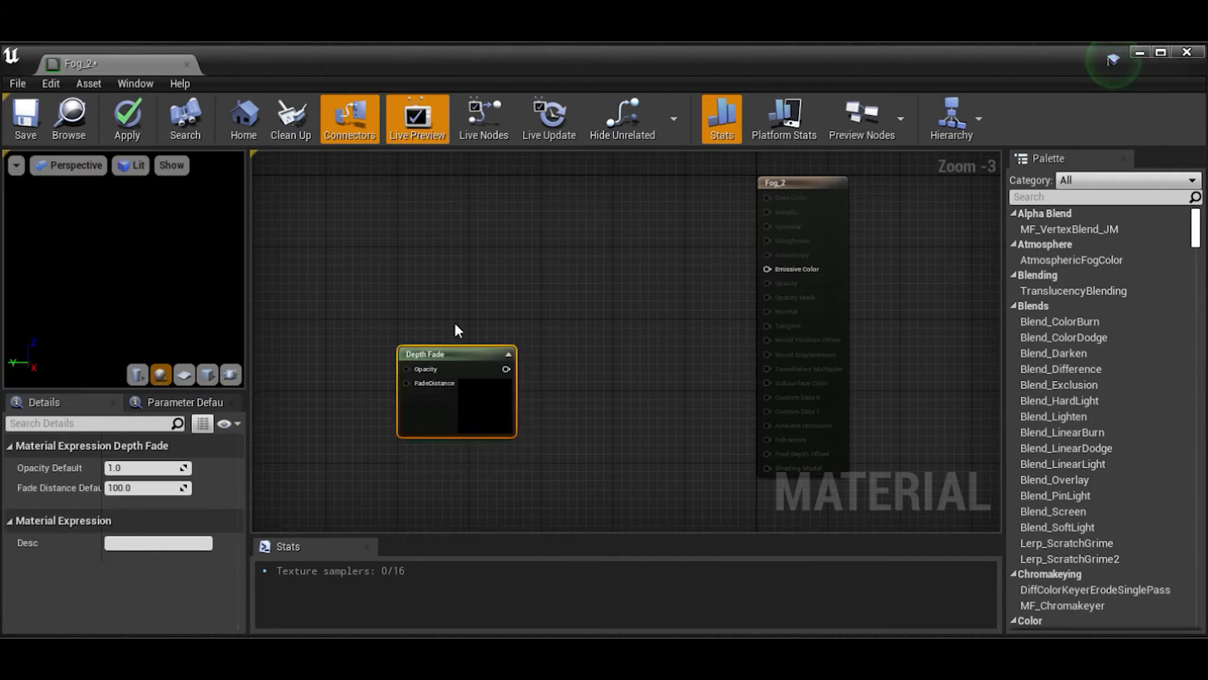
{"action": "right_click_drag", "start_coordinate": [458, 351], "coordinate": [561, 312]}
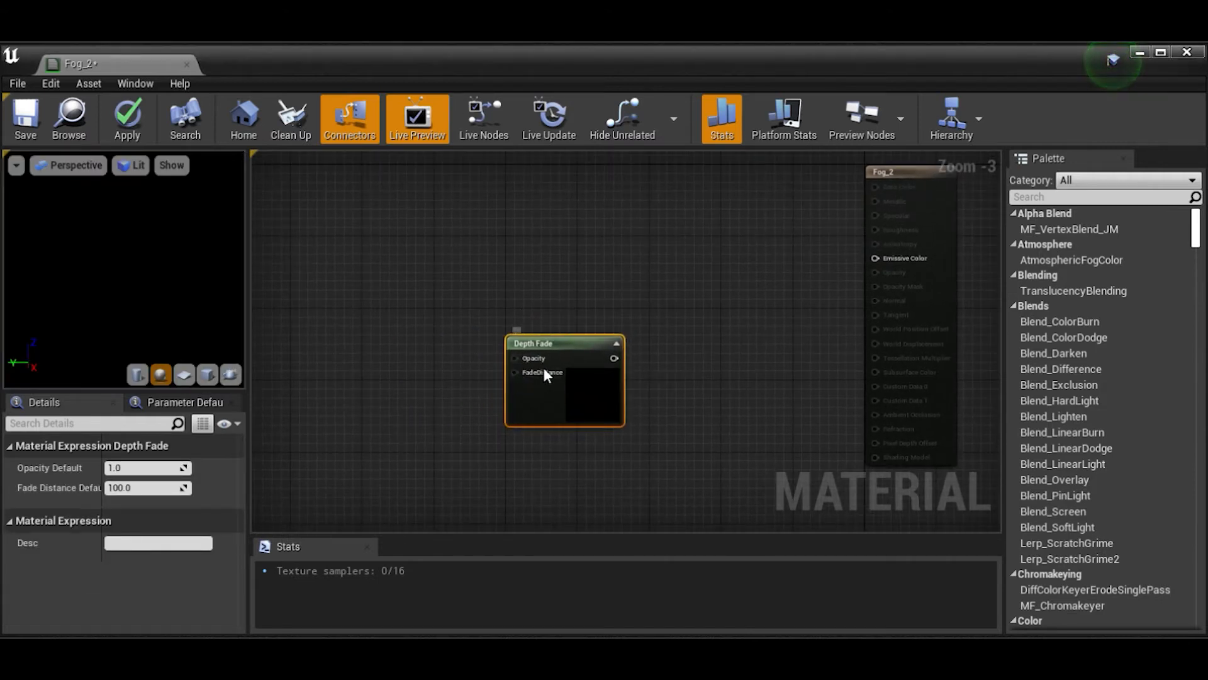
{"action": "scroll", "coordinate": [531, 372], "scroll_direction": "up", "scroll_amount": 1}
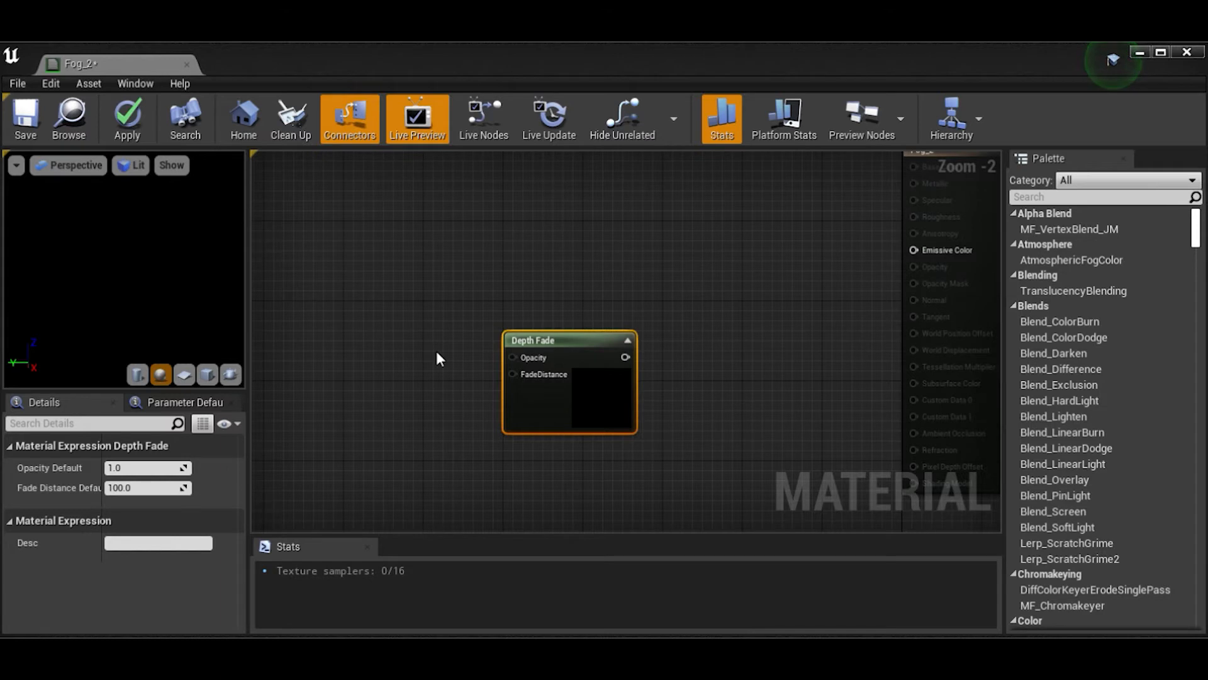
- Add two Constant nodes beside the Depth Fade node and align the upper one with its Opacity input
{"action": "left_click", "coordinate": [394, 319]}
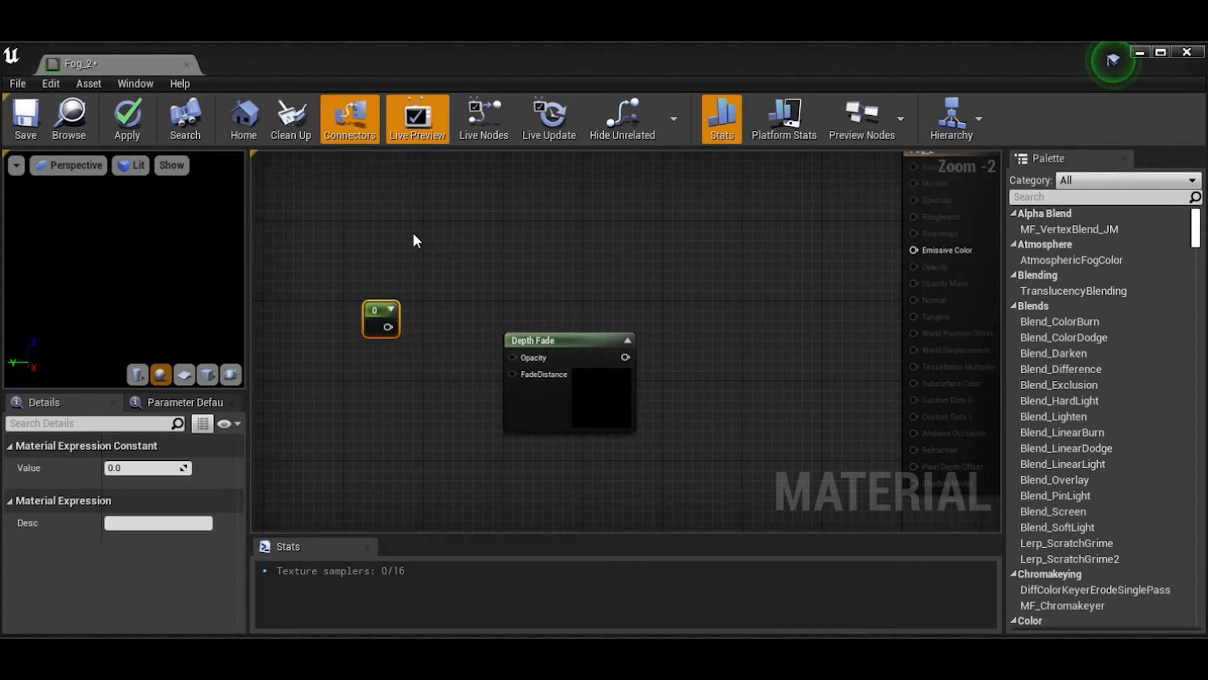
{"action": "left_click", "coordinate": [375, 417]}
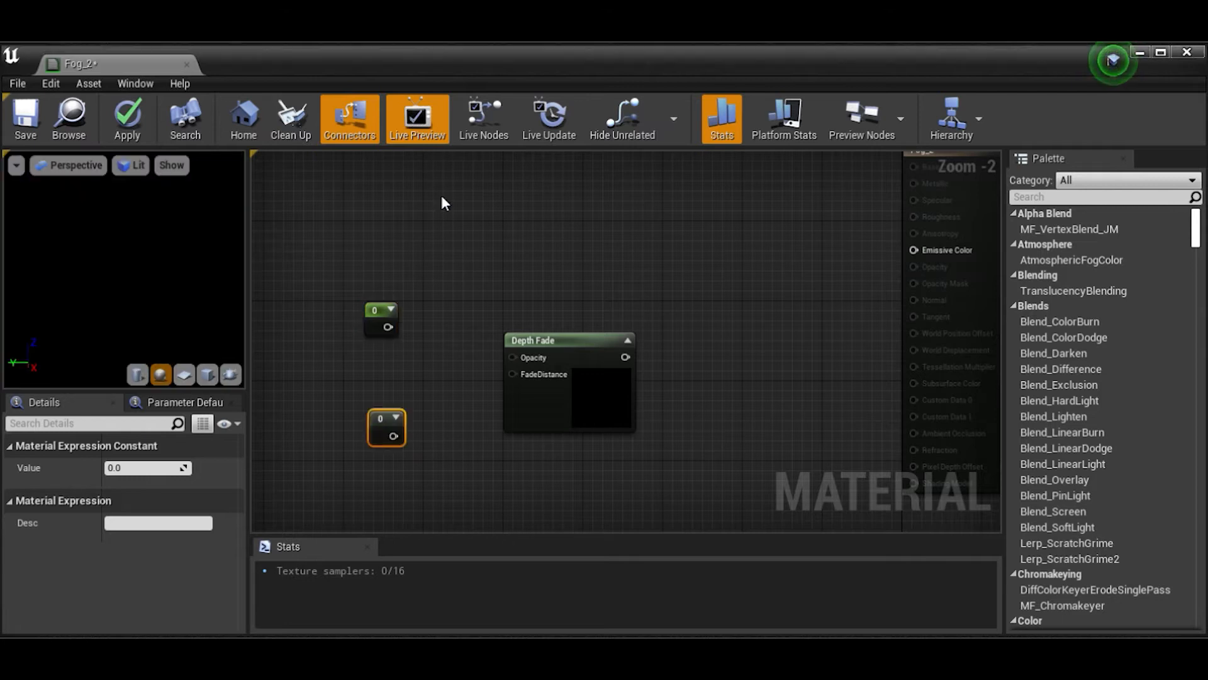
{"action": "left_click_drag", "start_coordinate": [397, 340], "coordinate": [389, 330]}
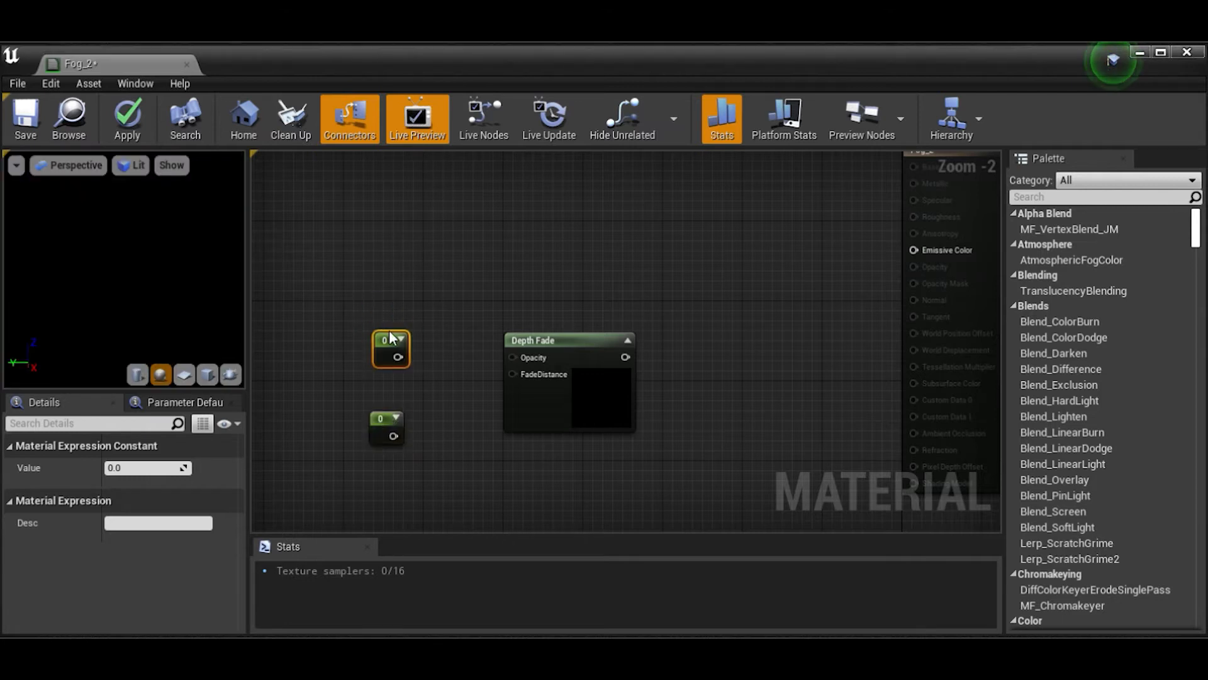
- Connect the upper constant to the Depth Fade node's Opacity input and set its value to 0.3
{"action": "left_click_drag", "start_coordinate": [398, 357], "coordinate": [515, 357]}
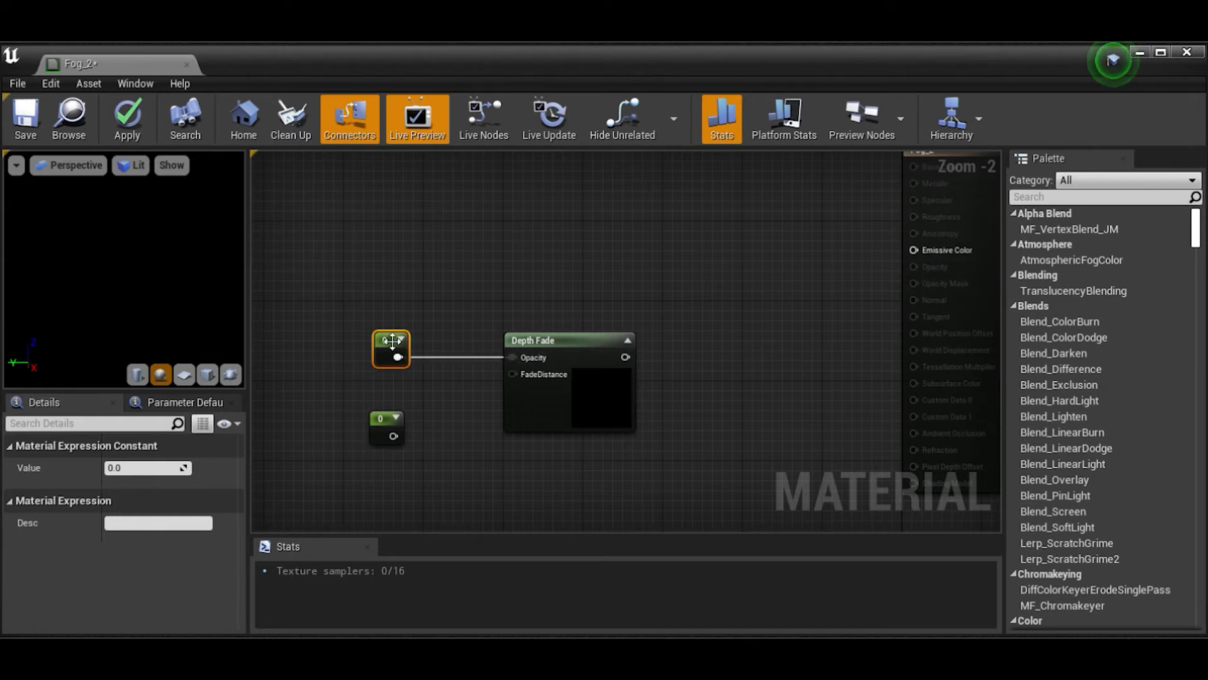
{"action": "left_click", "coordinate": [140, 468]}
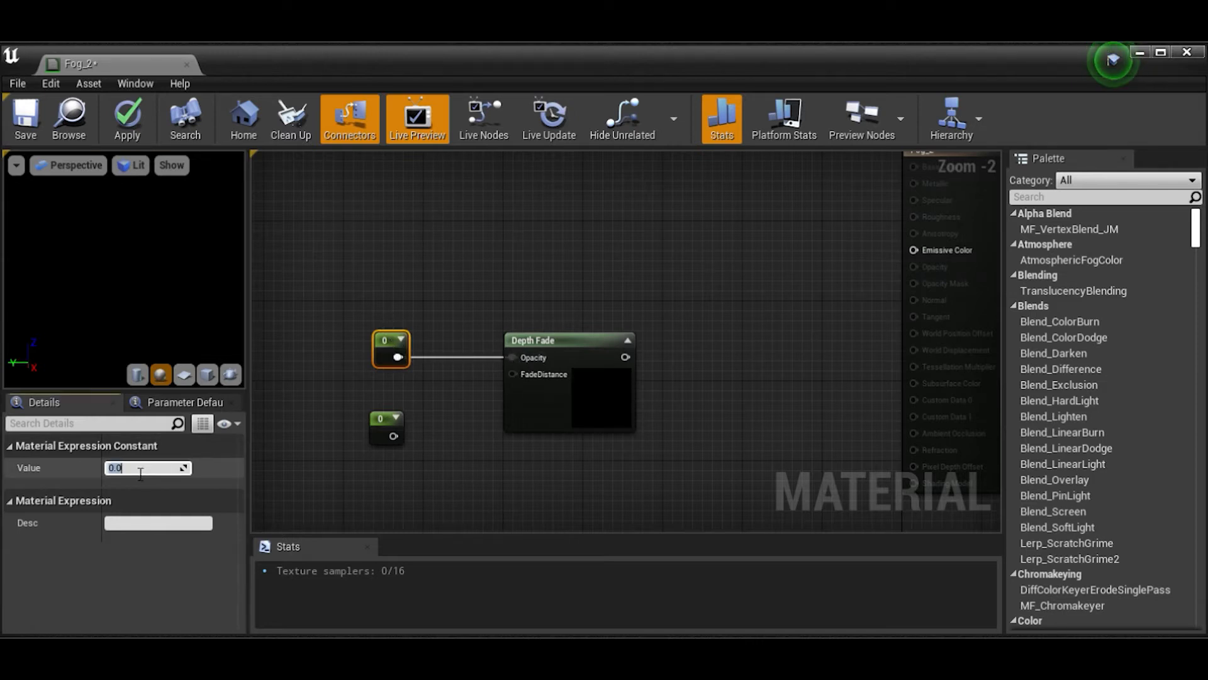
{"action": "type", "text": ".3"}
{"action": "key", "text": "Return"}
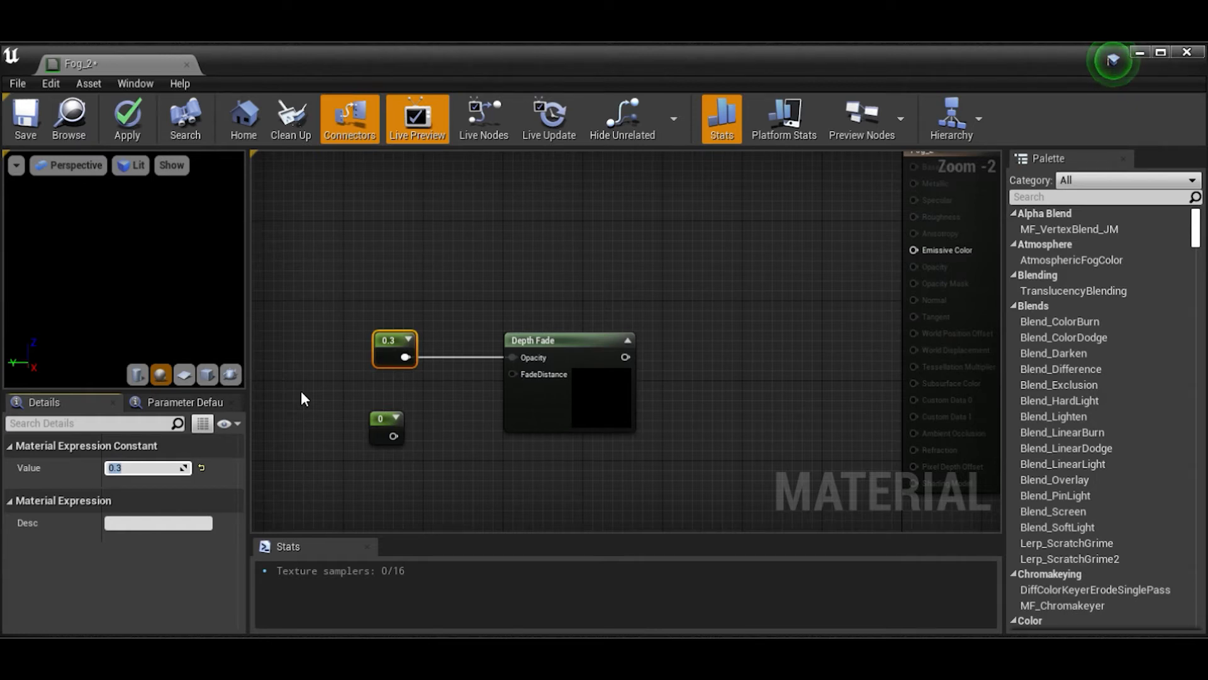
- Connect the lower constant to the Depth Fade node's FadeDistance input and set its value to 10000
{"action": "left_click_drag", "start_coordinate": [394, 343], "coordinate": [384, 344]}
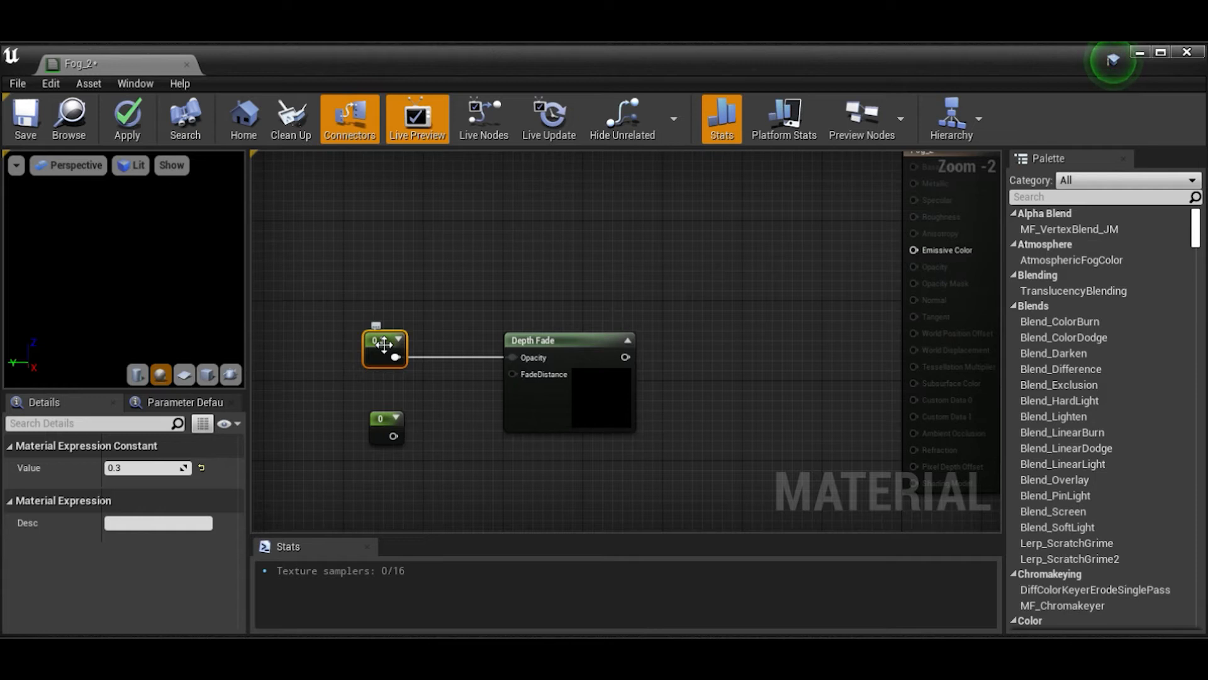
{"action": "left_click_drag", "start_coordinate": [377, 425], "coordinate": [513, 372]}
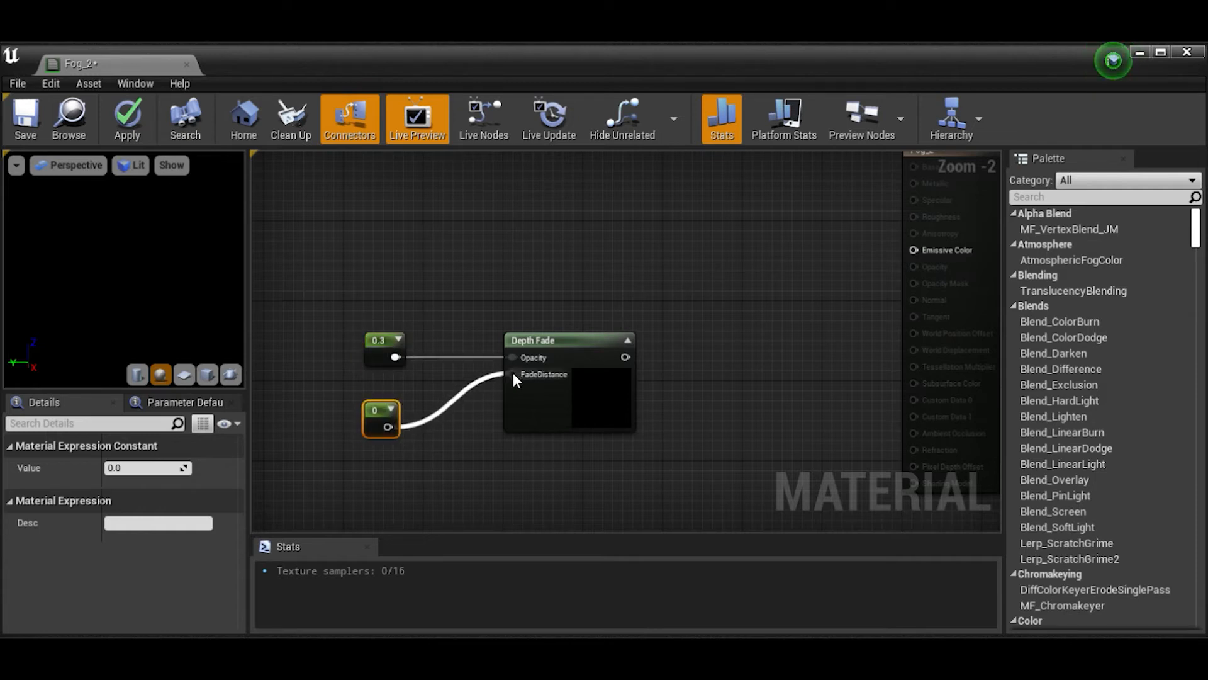
{"action": "left_click", "coordinate": [162, 467]}
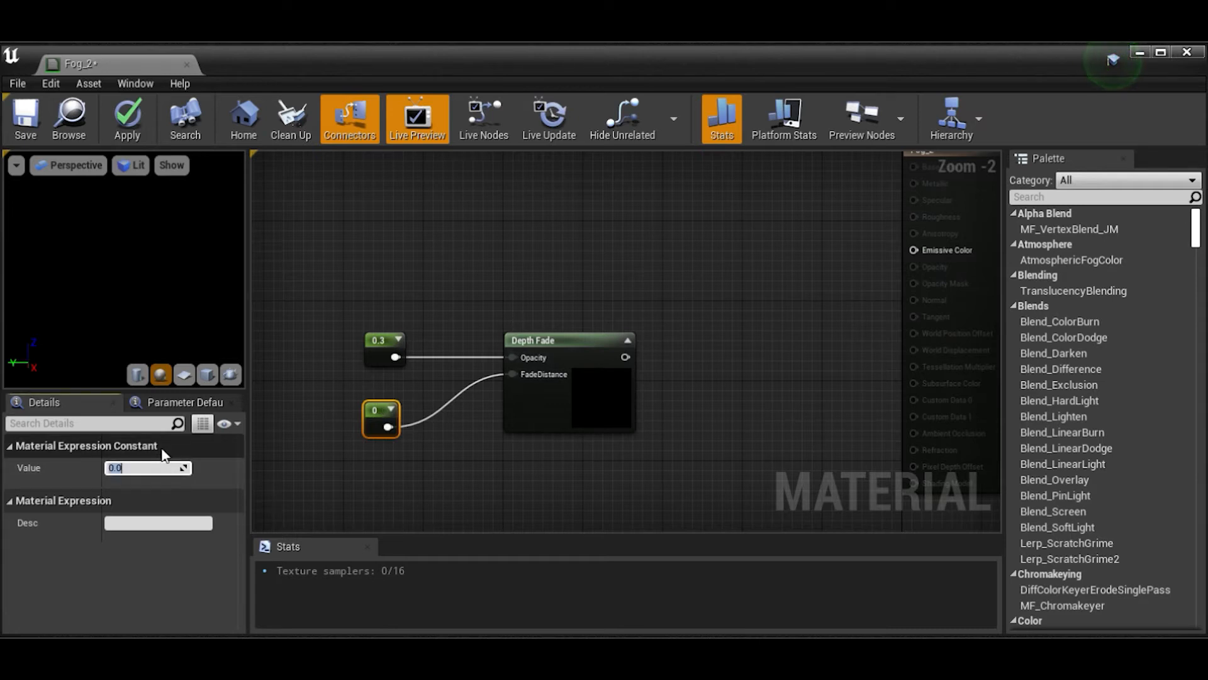
{"action": "type", "text": "10000"}
{"action": "key", "text": "Return"}
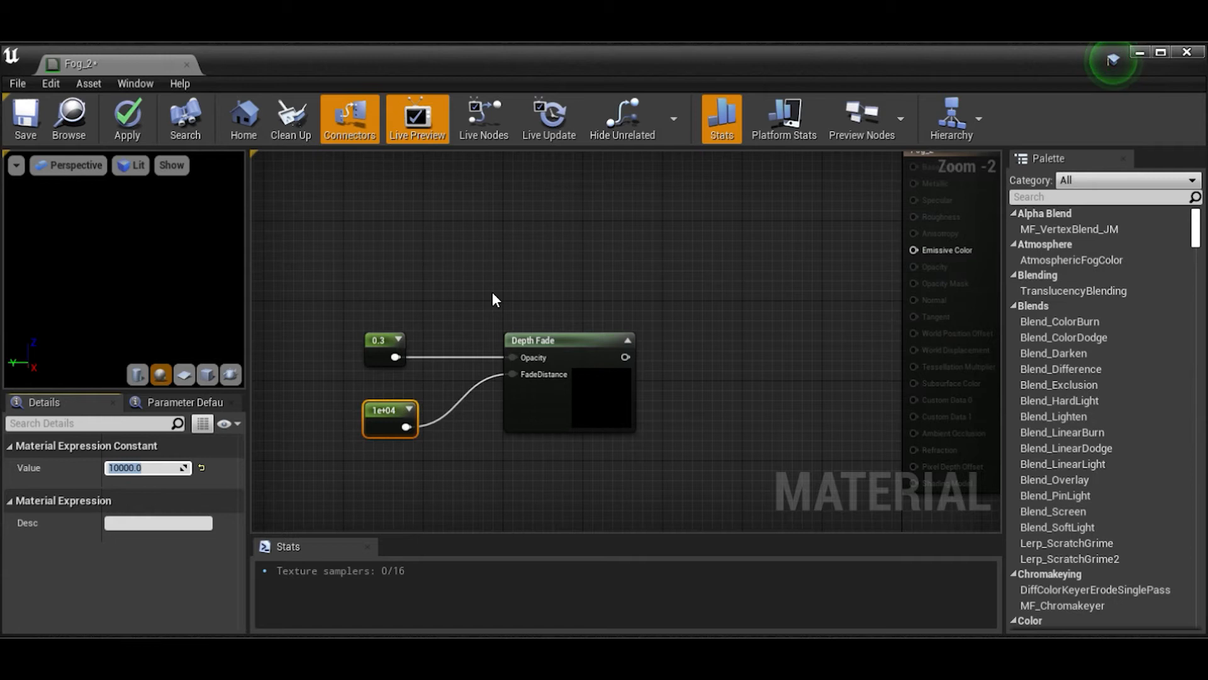
{"action": "left_click_drag", "start_coordinate": [411, 406], "coordinate": [390, 417]}
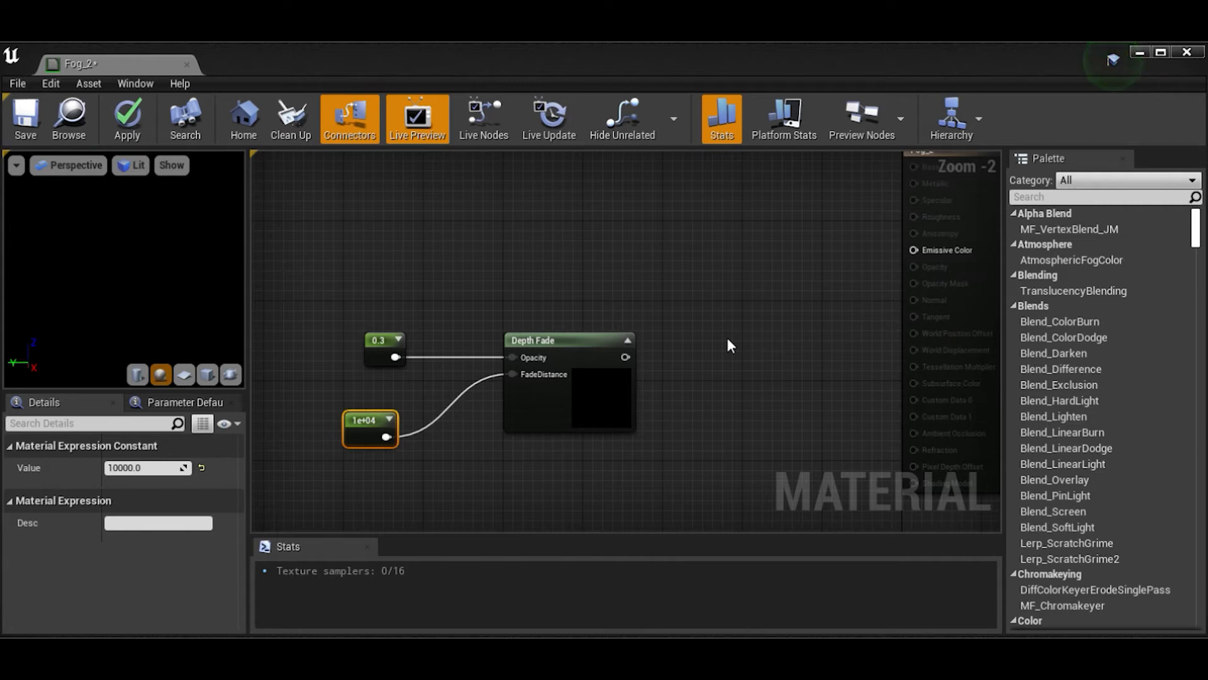
- Add a Lerp node between Depth Fade and the output node, and connect the Depth Fade output to its Alpha input
{"action": "left_click", "coordinate": [785, 451]}
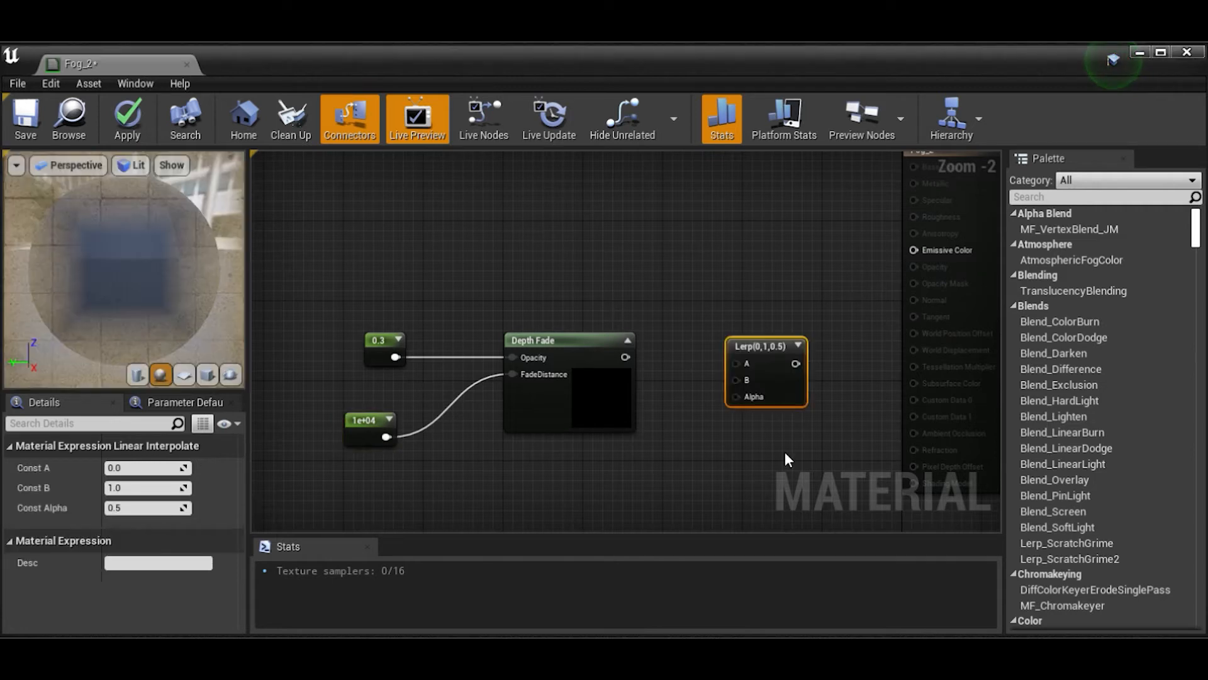
{"action": "left_click_drag", "start_coordinate": [758, 346], "coordinate": [734, 312]}
{"action": "left_click_drag", "start_coordinate": [624, 357], "coordinate": [712, 359]}
{"action": "left_click_drag", "start_coordinate": [736, 306], "coordinate": [731, 266]}
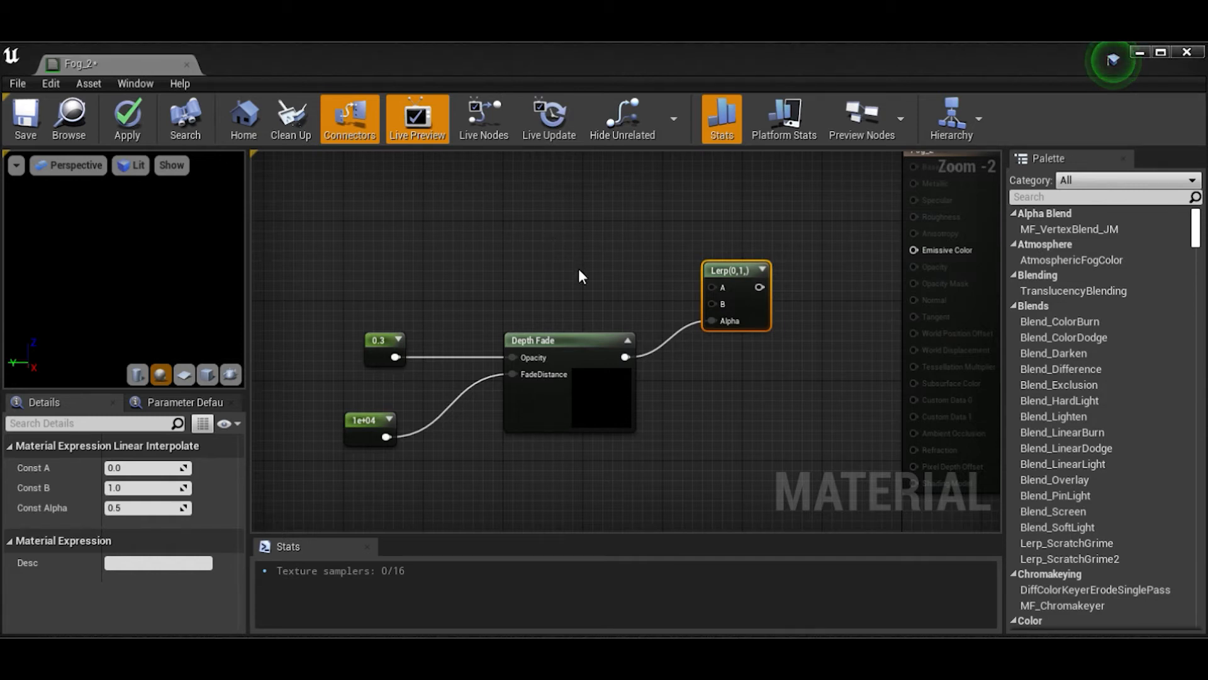
- Add a Constant4Vector above Depth Fade, connect it to the Lerp's B input and set its colour to white (1, 1, 1)
{"action": "key", "text": "4"}
{"action": "left_click", "coordinate": [555, 239]}
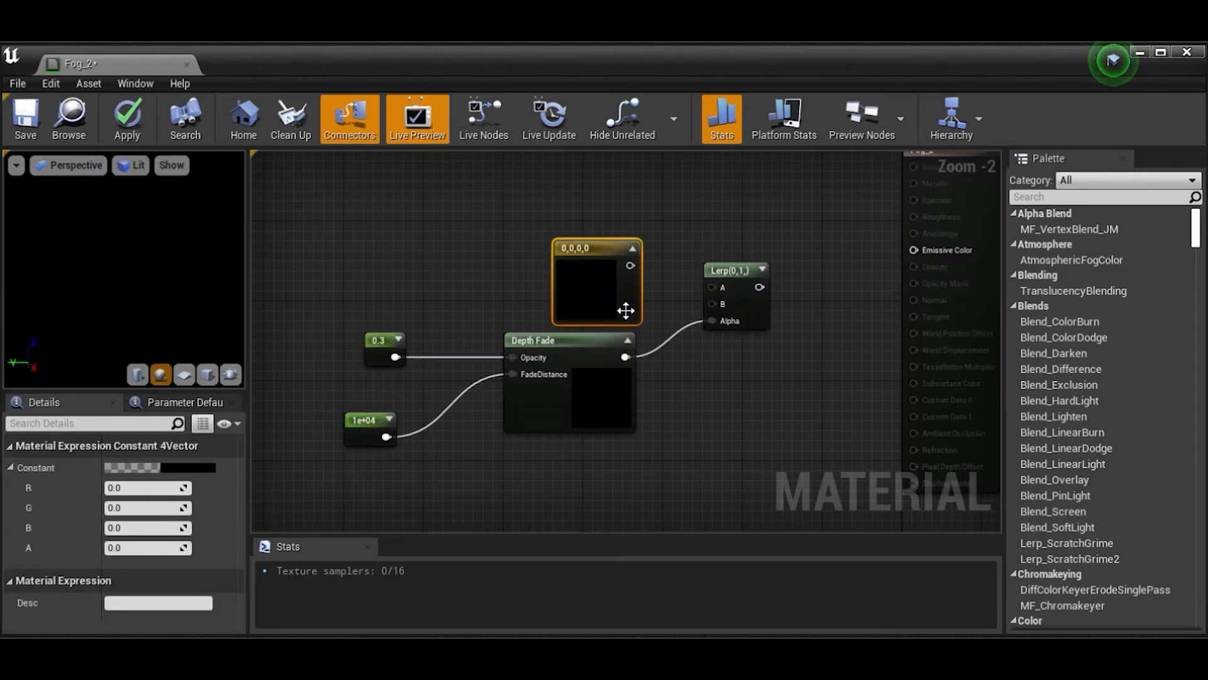
{"action": "left_click_drag", "start_coordinate": [630, 312], "coordinate": [579, 295]}
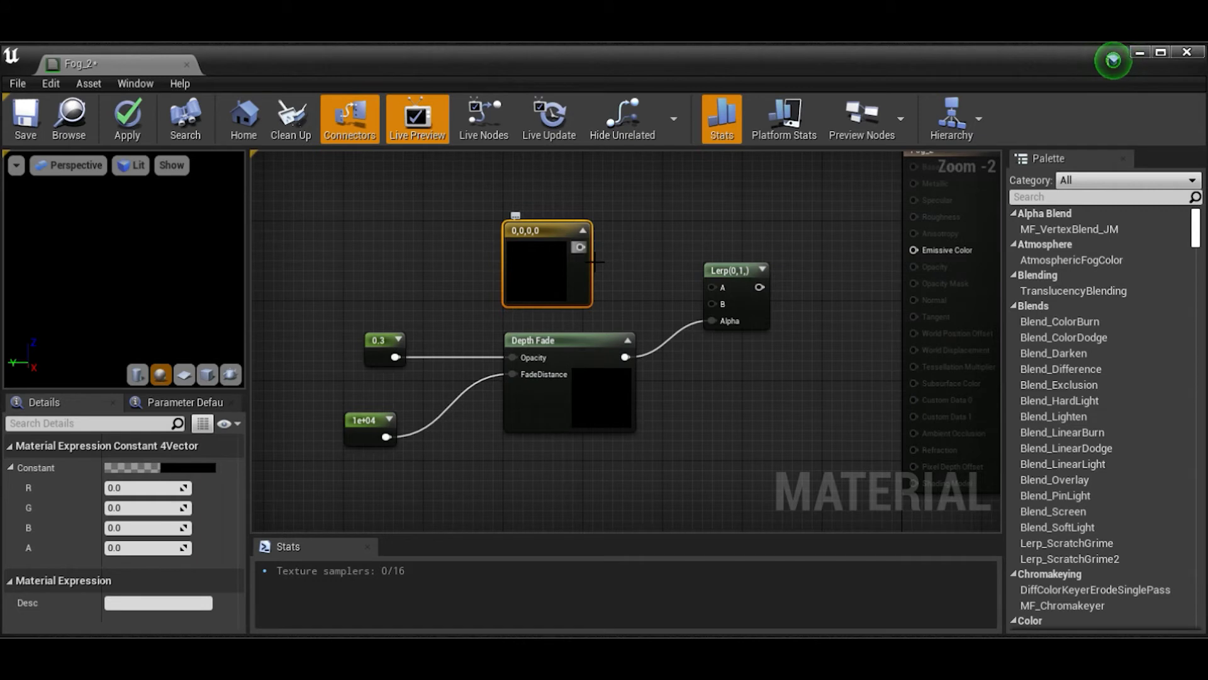
{"action": "left_click_drag", "start_coordinate": [582, 247], "coordinate": [710, 306]}
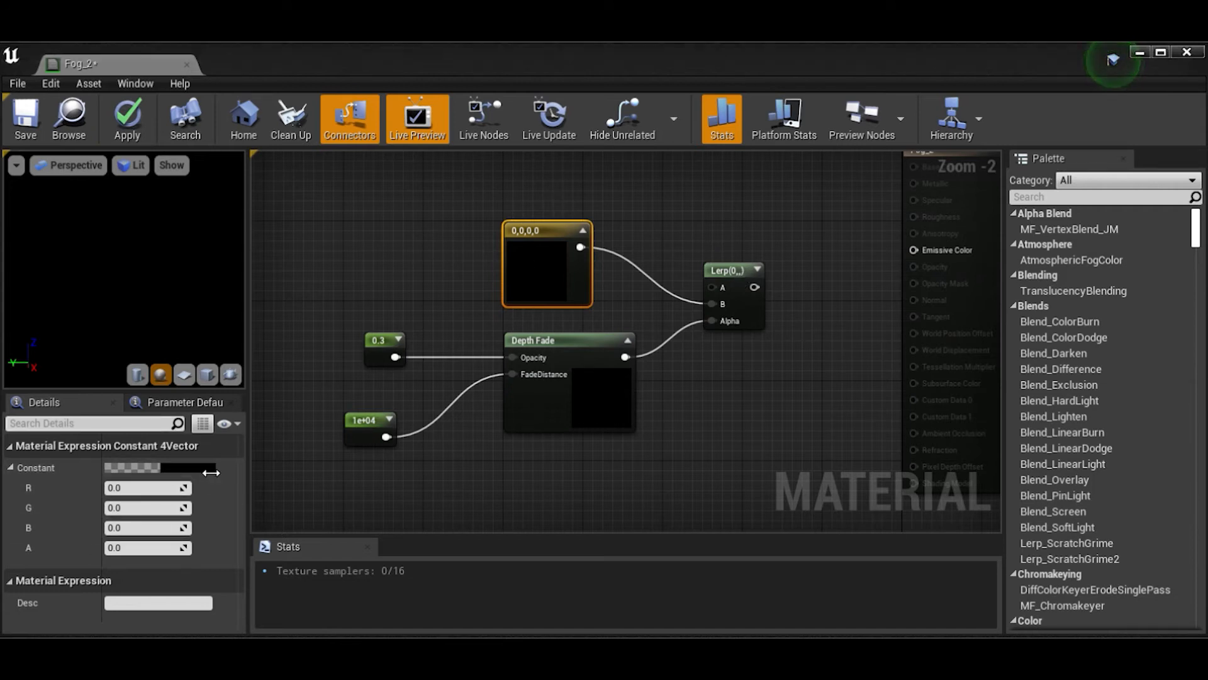
{"action": "left_click_drag", "start_coordinate": [445, 360], "coordinate": [446, 312]}
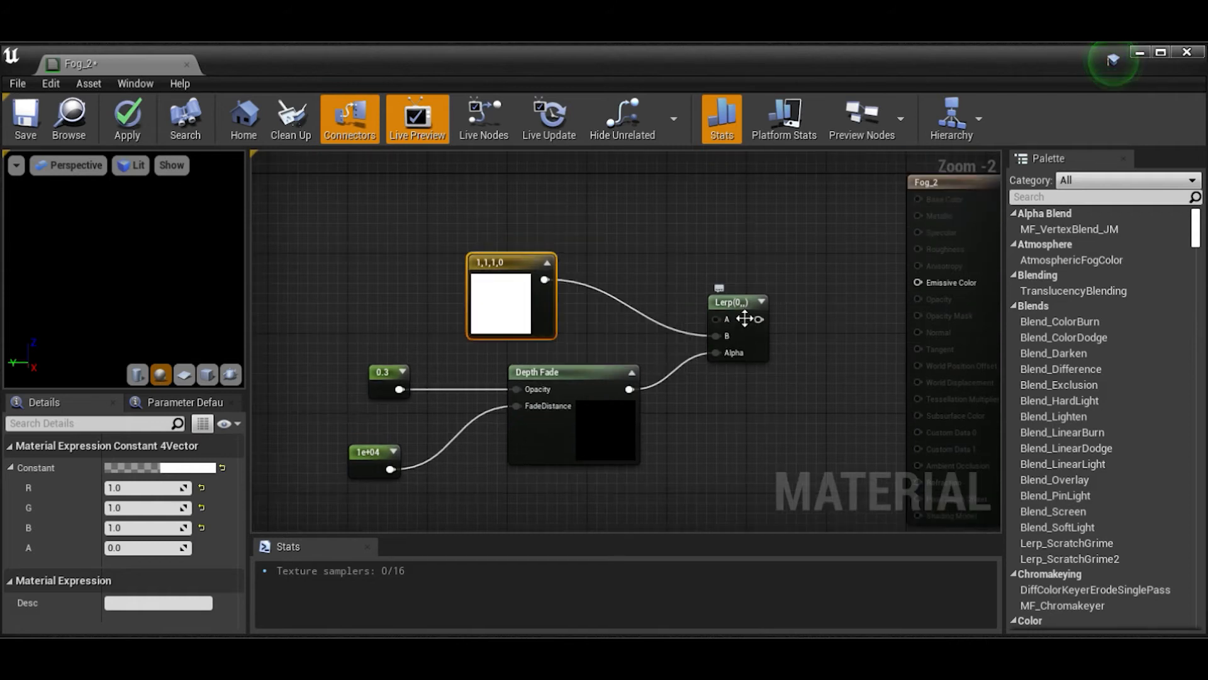
- Add a SceneTexture node set to PostProcessInput0 and connect its Color output to the Lerp's A input
{"action": "left_click_drag", "start_coordinate": [737, 312], "coordinate": [743, 298]}
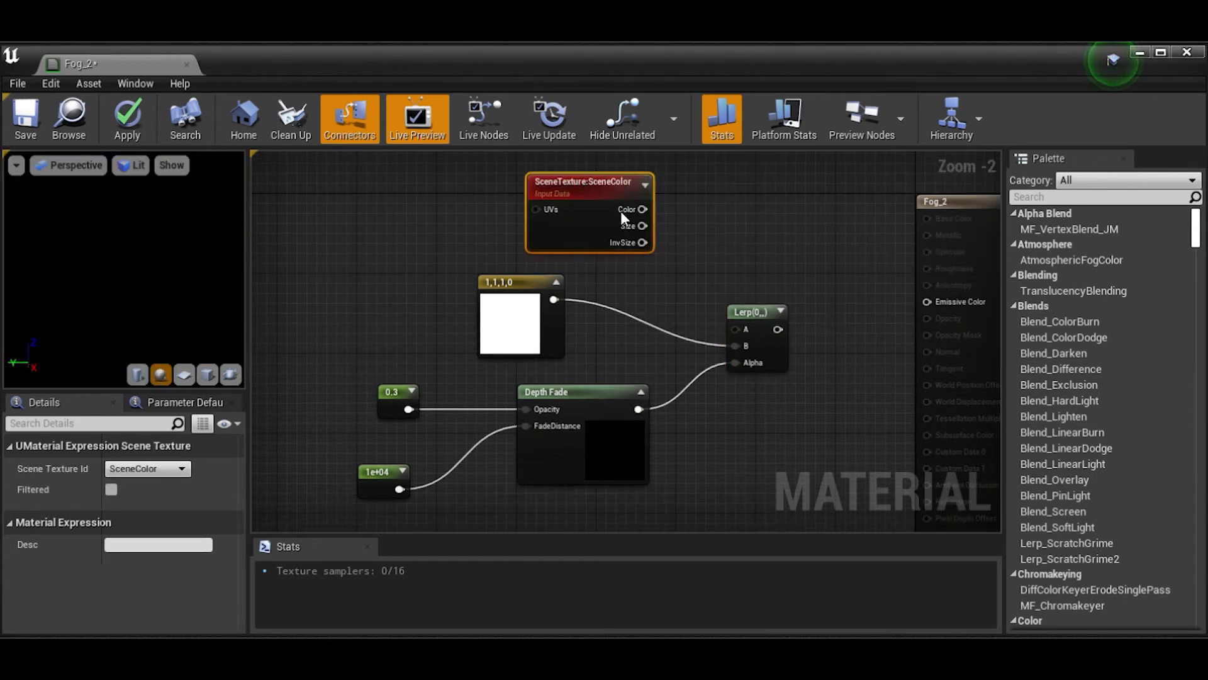
{"action": "left_click_drag", "start_coordinate": [615, 200], "coordinate": [604, 200]}
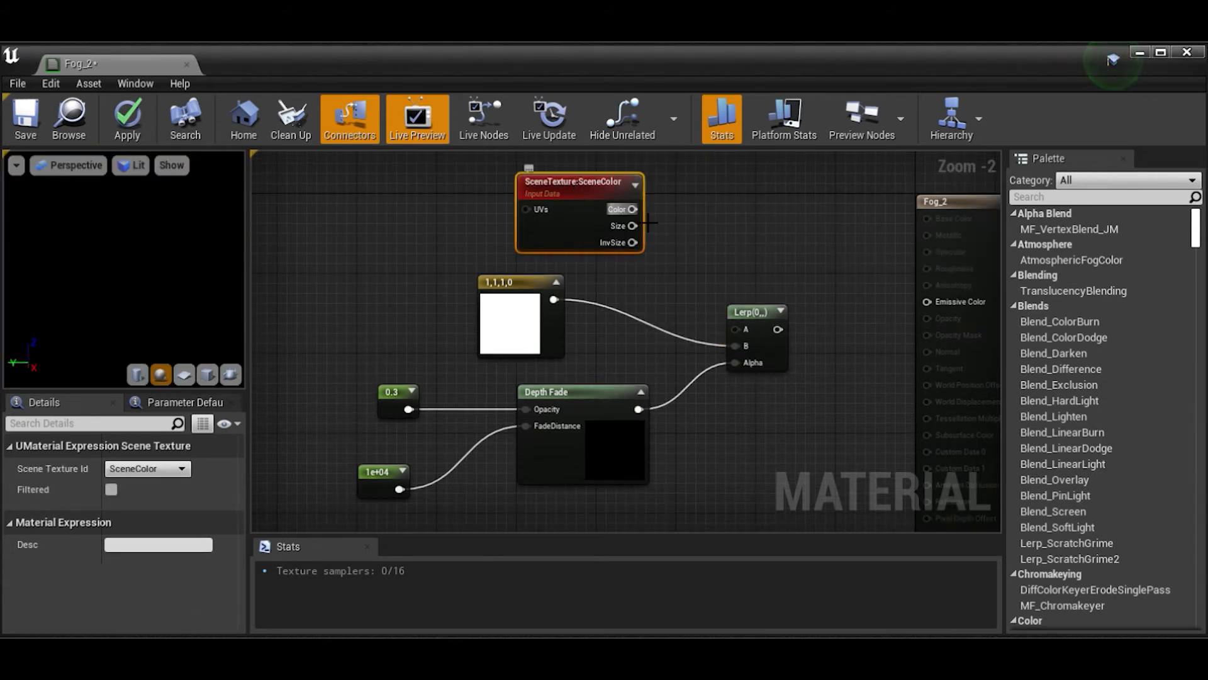
{"action": "left_click_drag", "start_coordinate": [707, 236], "coordinate": [738, 329]}
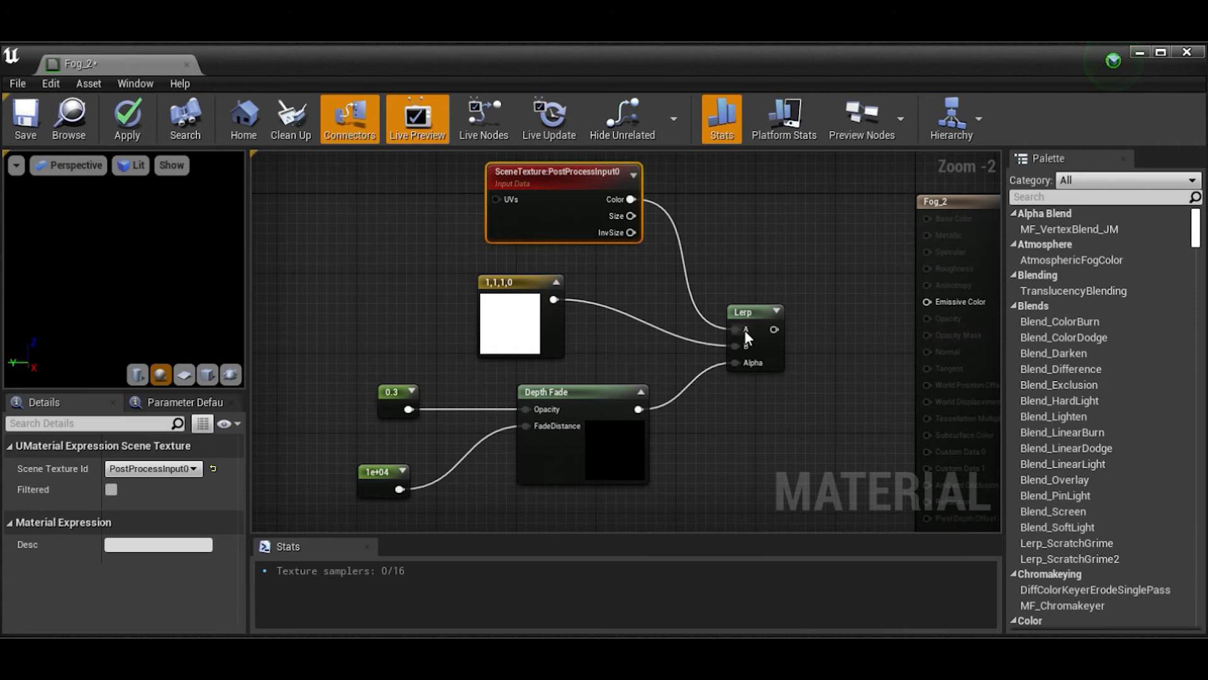
- Connect the Lerp output to Fog_2's Emissive Color input, then apply and save the material
{"action": "left_click_drag", "start_coordinate": [774, 329], "coordinate": [930, 302]}
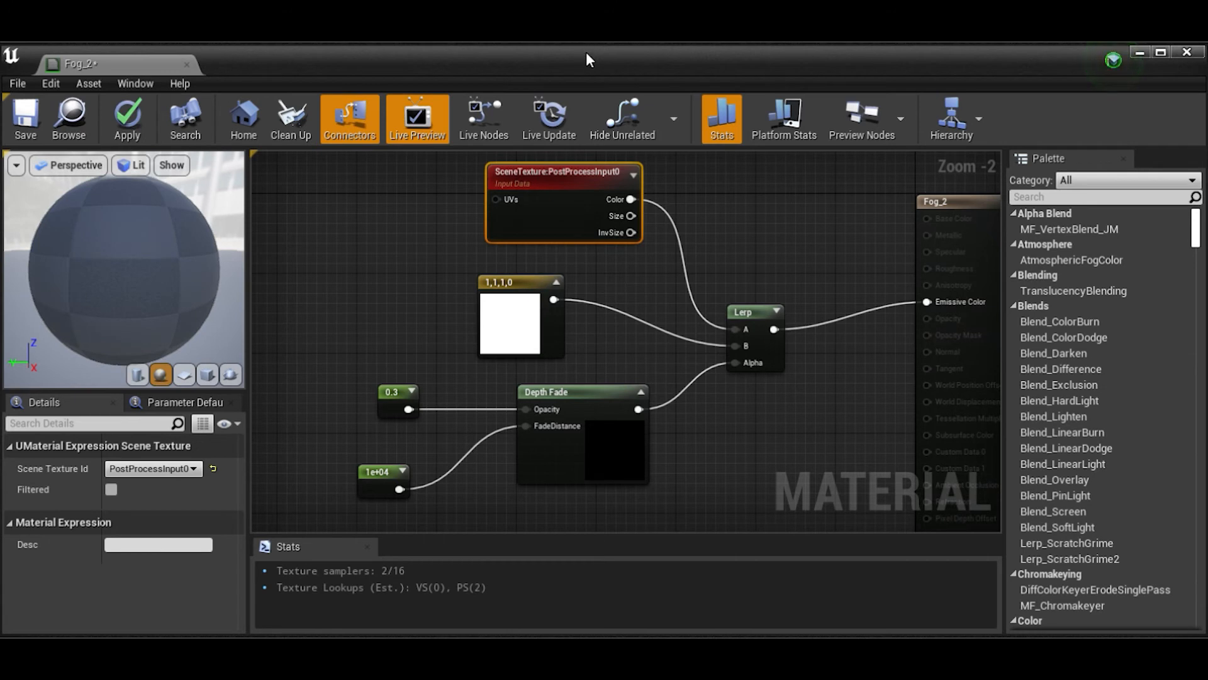
{"action": "left_click", "coordinate": [128, 118]}
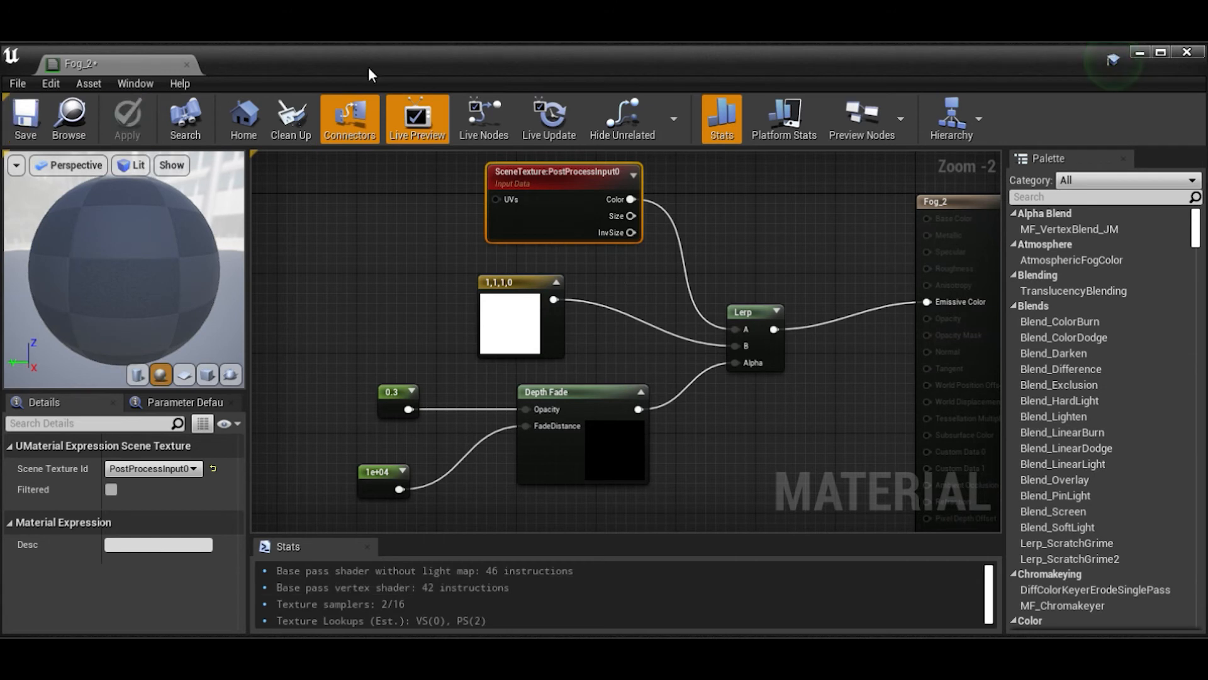
{"action": "left_click", "coordinate": [25, 120]}
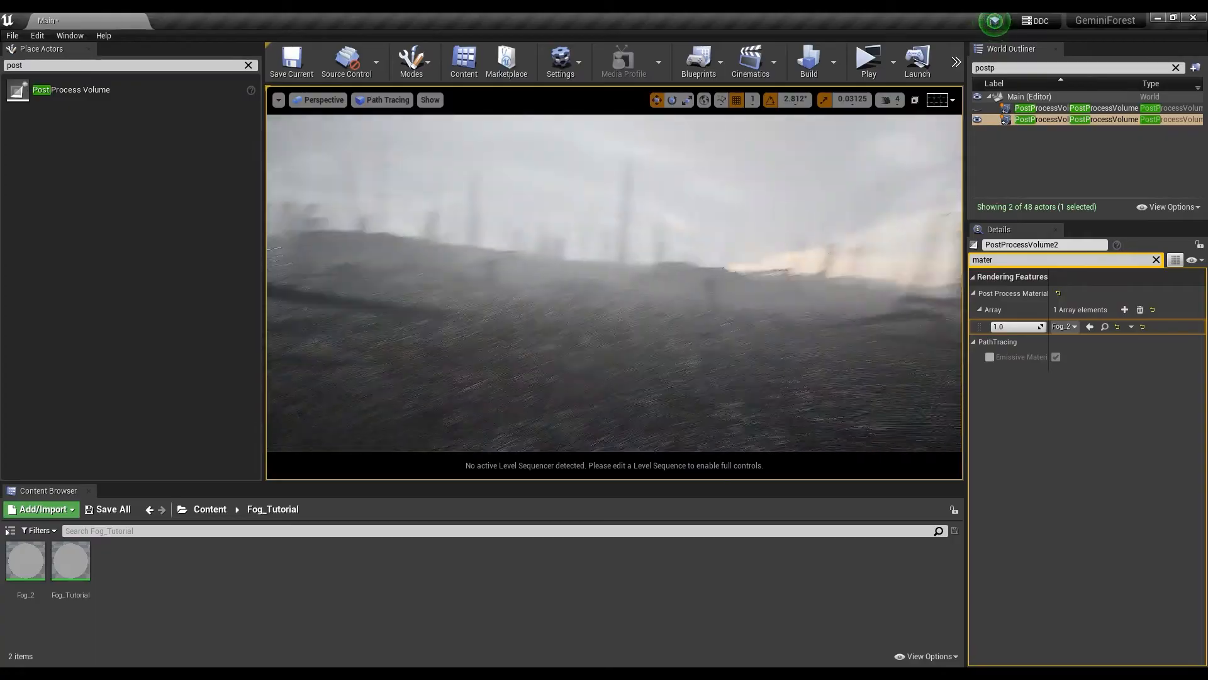
- Hide PostProcessVolume2 and show it again to compare the forest with and without the fog
{"action": "right_click_drag", "start_coordinate": [614, 283], "coordinate": [610, 258]}
{"action": "left_click", "coordinate": [978, 120]}
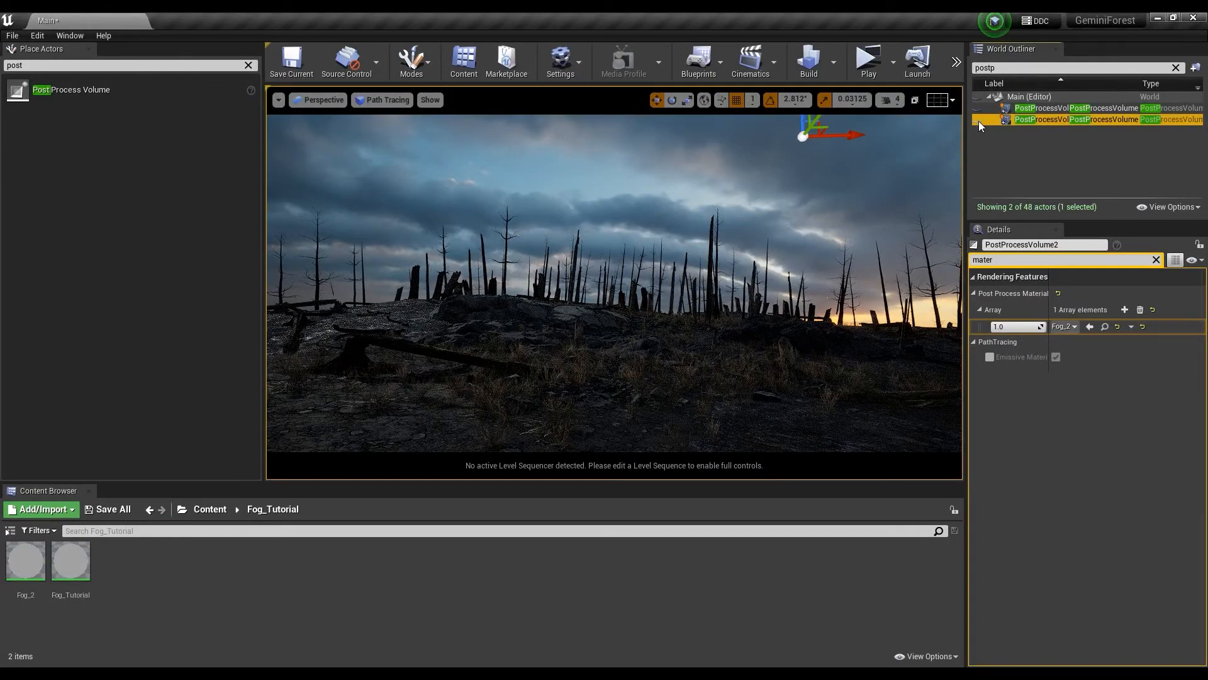
{"action": "left_click", "coordinate": [979, 121]}
- Examine how the fog builds up with distance across the forest from several camera positions
{"action": "key", "text": "w"}
{"action": "mouse_move", "coordinate": [655, 251]}
{"action": "right_mouse_down"}
{"action": "mouse_move", "coordinate": [629, 266]}
{"action": "mouse_move", "coordinate": [588, 263]}
{"action": "mouse_move", "coordinate": [629, 231]}
{"action": "mouse_move", "coordinate": [605, 230]}
{"action": "mouse_move", "coordinate": [676, 231]}
{"action": "mouse_move", "coordinate": [601, 234]}
{"action": "right_mouse_up"}
{"action": "key", "text": "s"}
{"action": "key", "text": "w"}
{"action": "key", "text": "s"}
{"action": "key", "text": "s"}
{"action": "left_click", "coordinate": [381, 105]}
{"action": "left_click", "coordinate": [378, 129]}
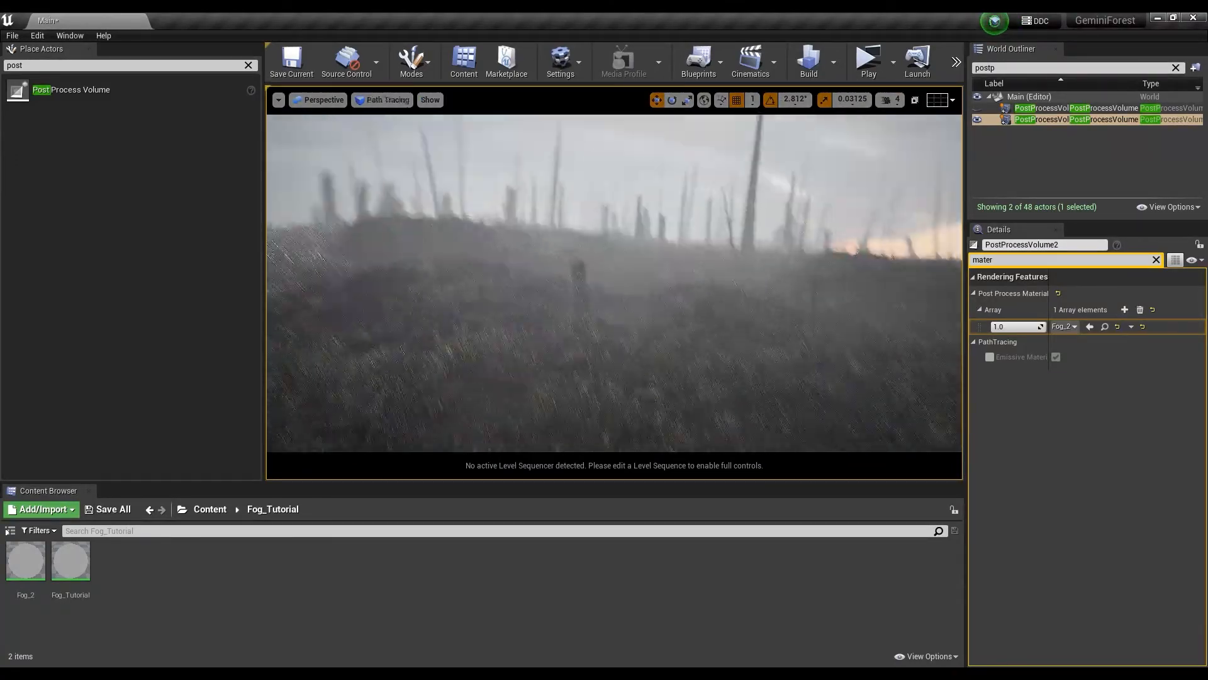
{"action": "mouse_move", "coordinate": [614, 284]}
{"action": "right_mouse_down"}
{"action": "mouse_move", "coordinate": [609, 251]}
{"action": "mouse_move", "coordinate": [593, 267]}
{"action": "right_mouse_up"}
{"action": "key", "text": "s"}
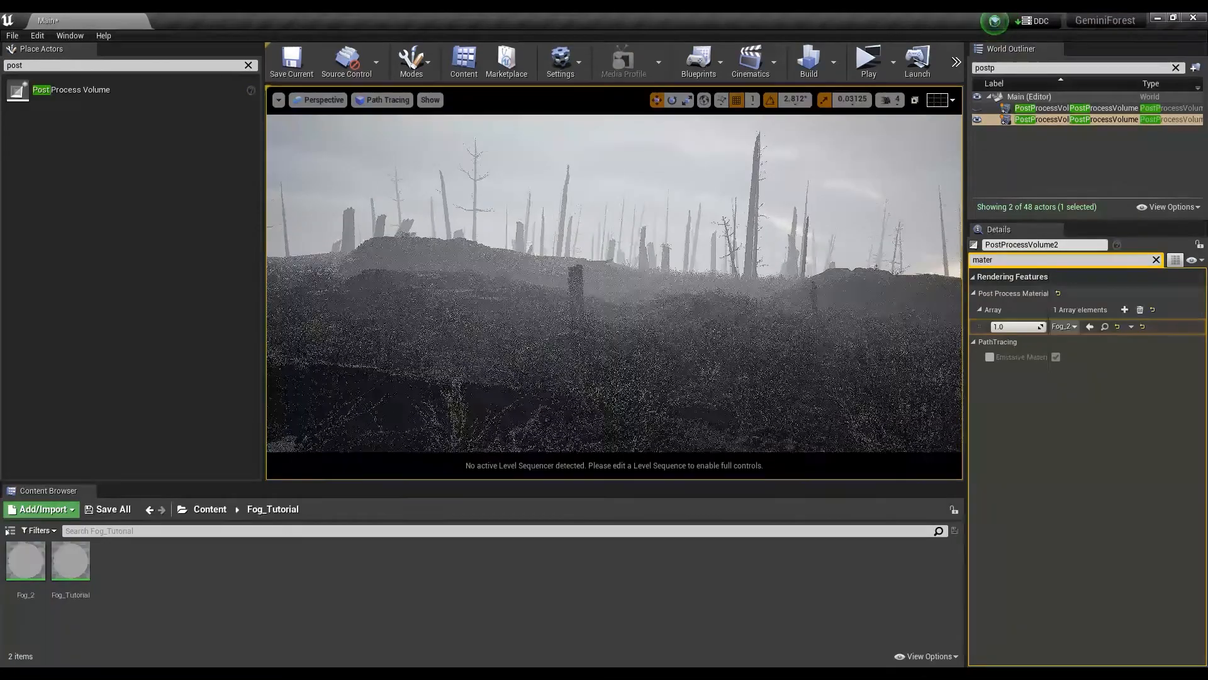
- Open the Fog_2 material, set the FadeDistance constant to 1000, apply it and check the fog in the level
{"action": "double_click", "coordinate": [39, 566]}
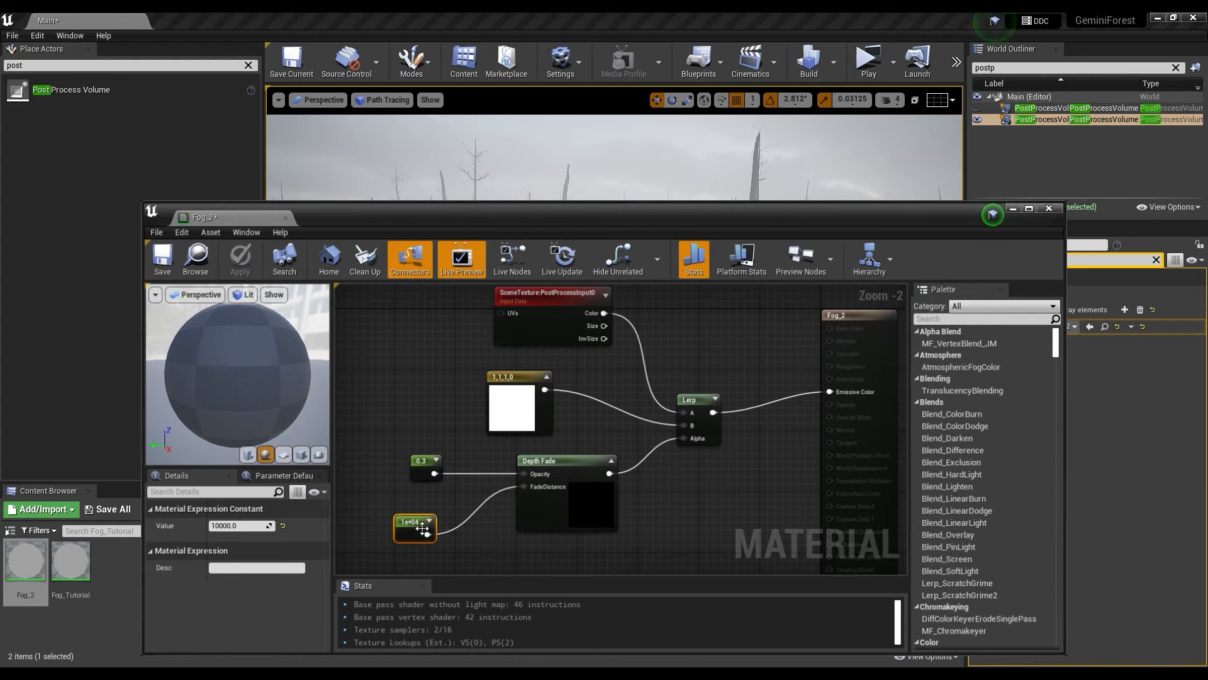
{"action": "left_click", "coordinate": [258, 531]}
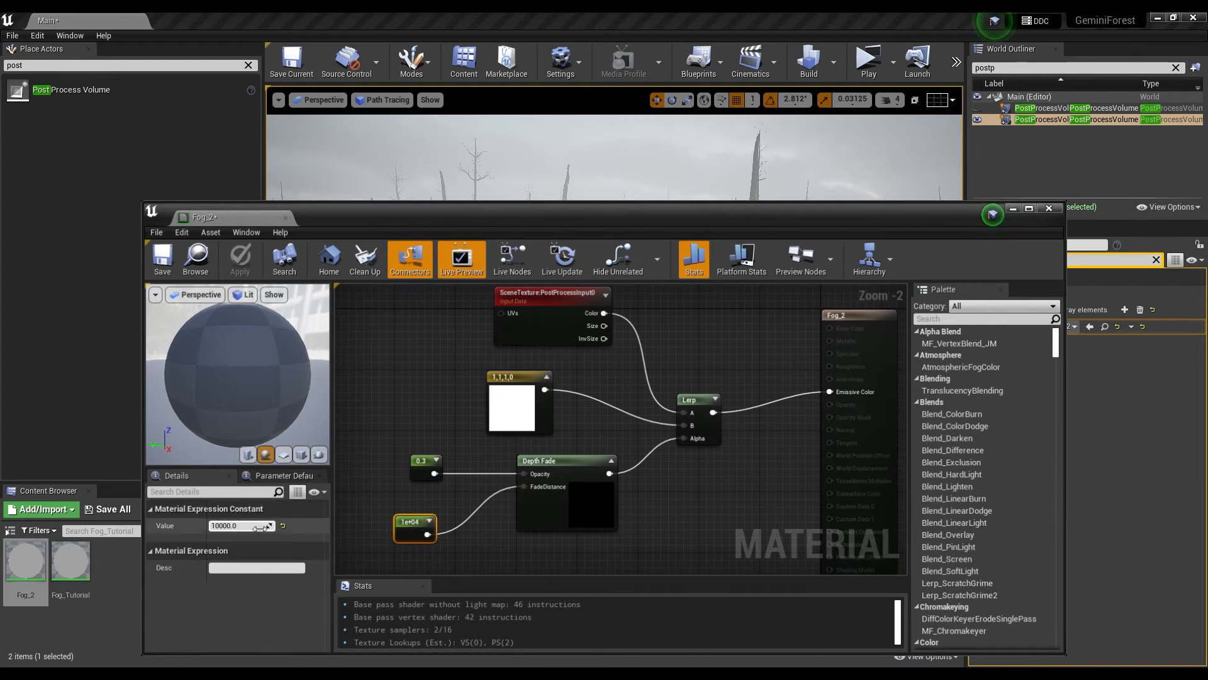
{"action": "type", "text": "100"}
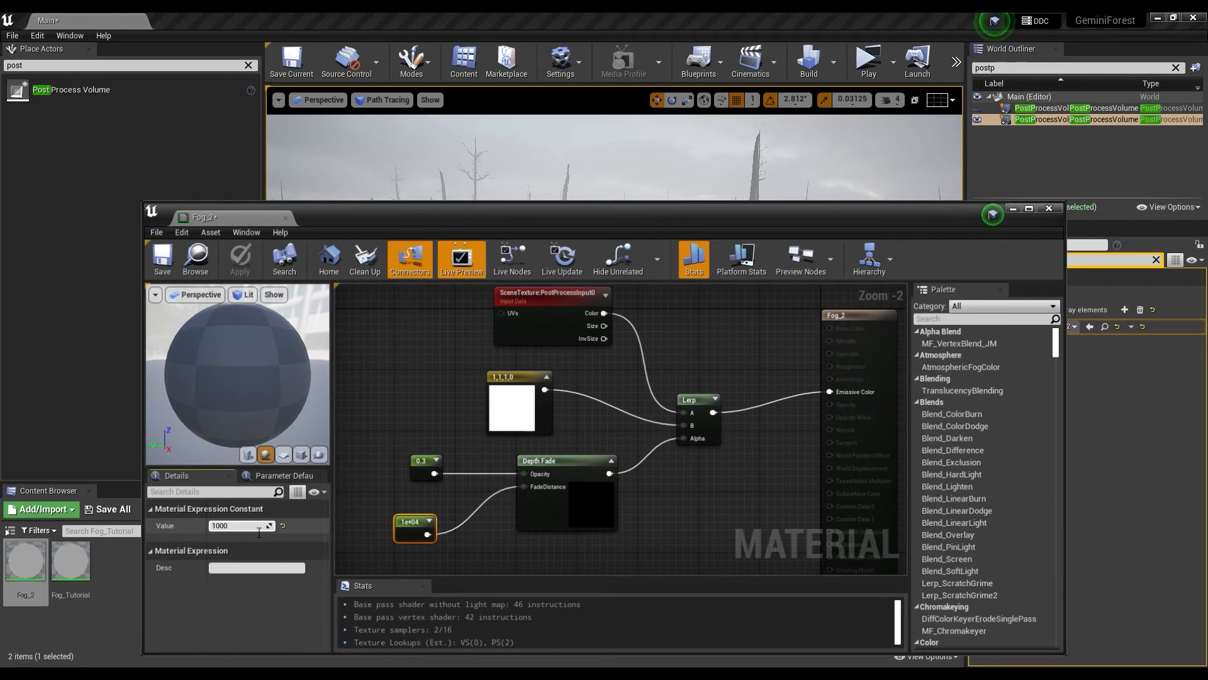
{"action": "key", "text": "Return"}
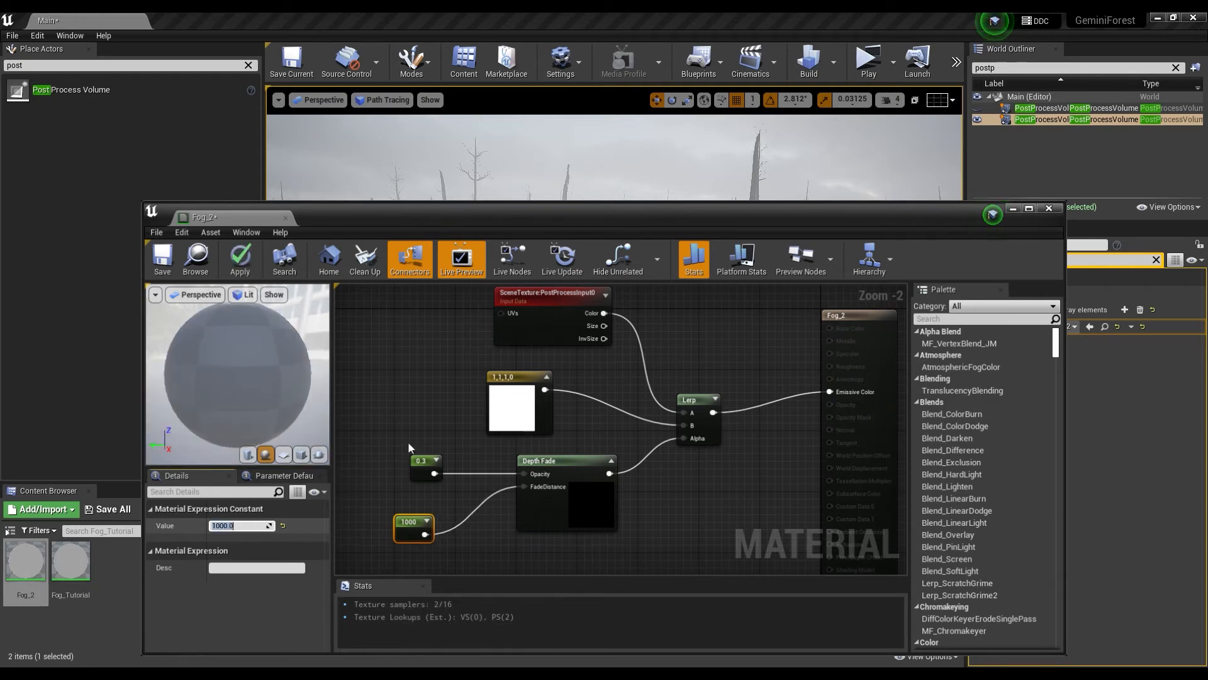
{"action": "left_click", "coordinate": [243, 259]}
{"action": "left_click", "coordinate": [623, 189]}
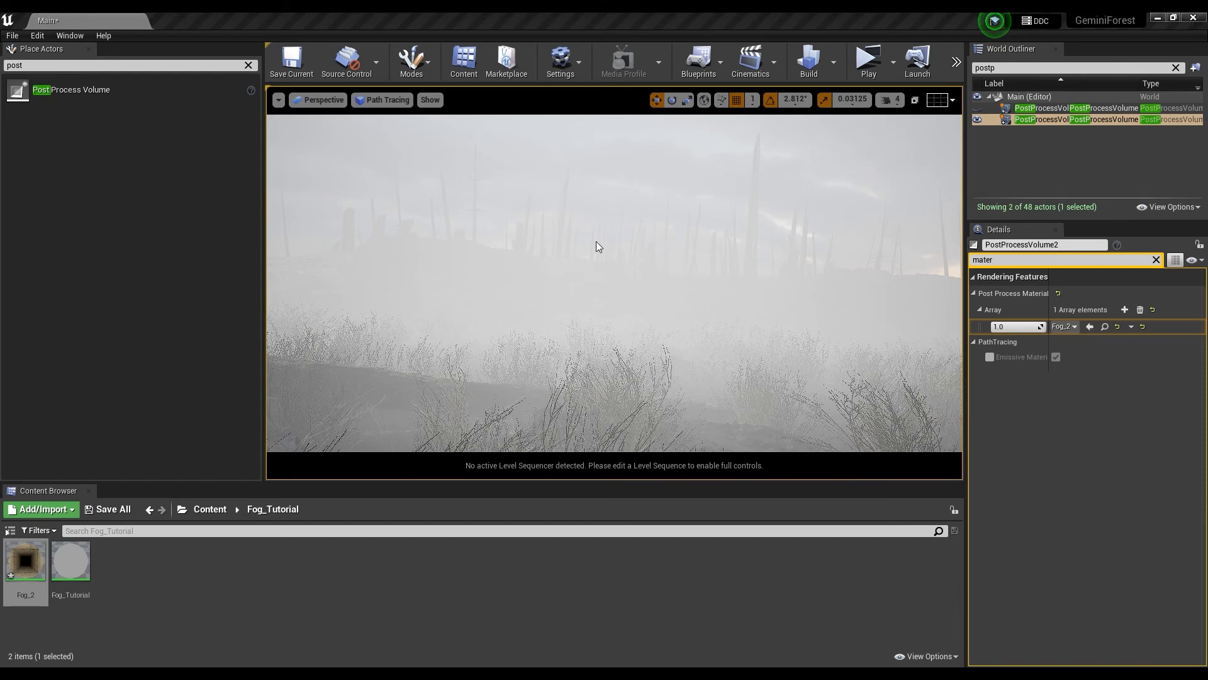
- Return to the Fog_2 graph and set the Depth Fade node's Opacity constant to 0.9
{"action": "key", "text": "alt+Tab"}
{"action": "left_click", "coordinate": [428, 473]}
{"action": "left_click", "coordinate": [236, 531]}
{"action": "type", "text": "0.9"}
{"action": "key", "text": "Return"}
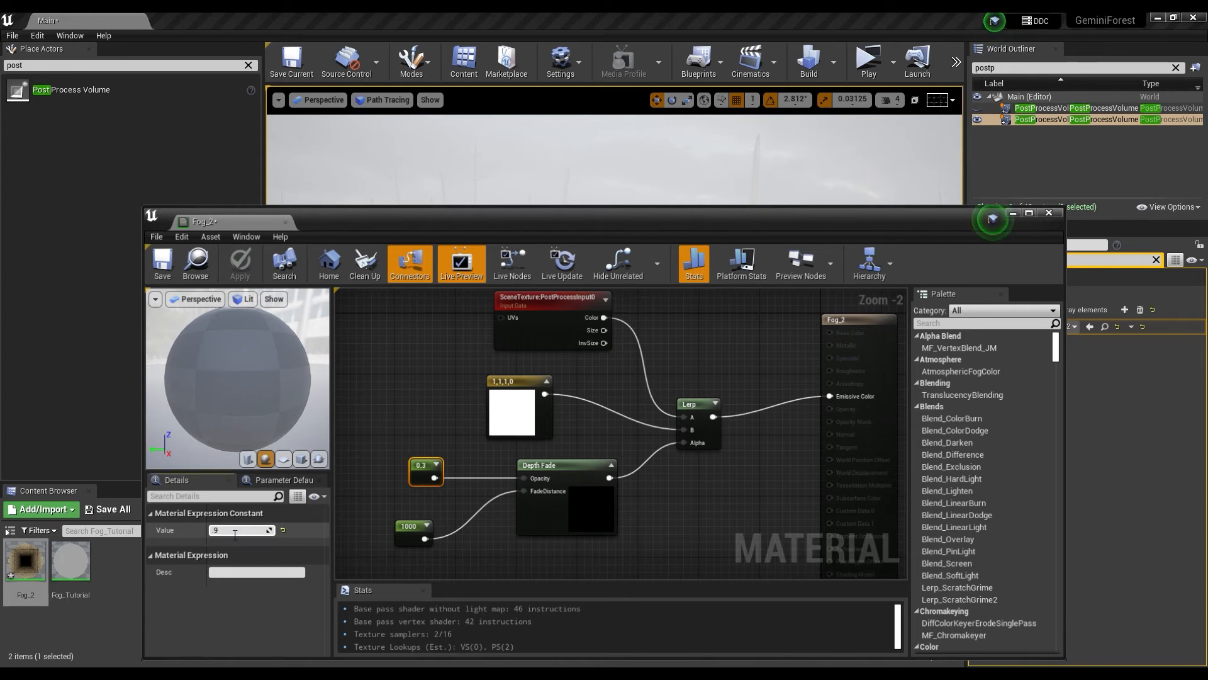
- Set the FadeDistance constant to 5000, apply the material and inspect the fog in the forest scene
{"action": "left_click", "coordinate": [413, 527]}
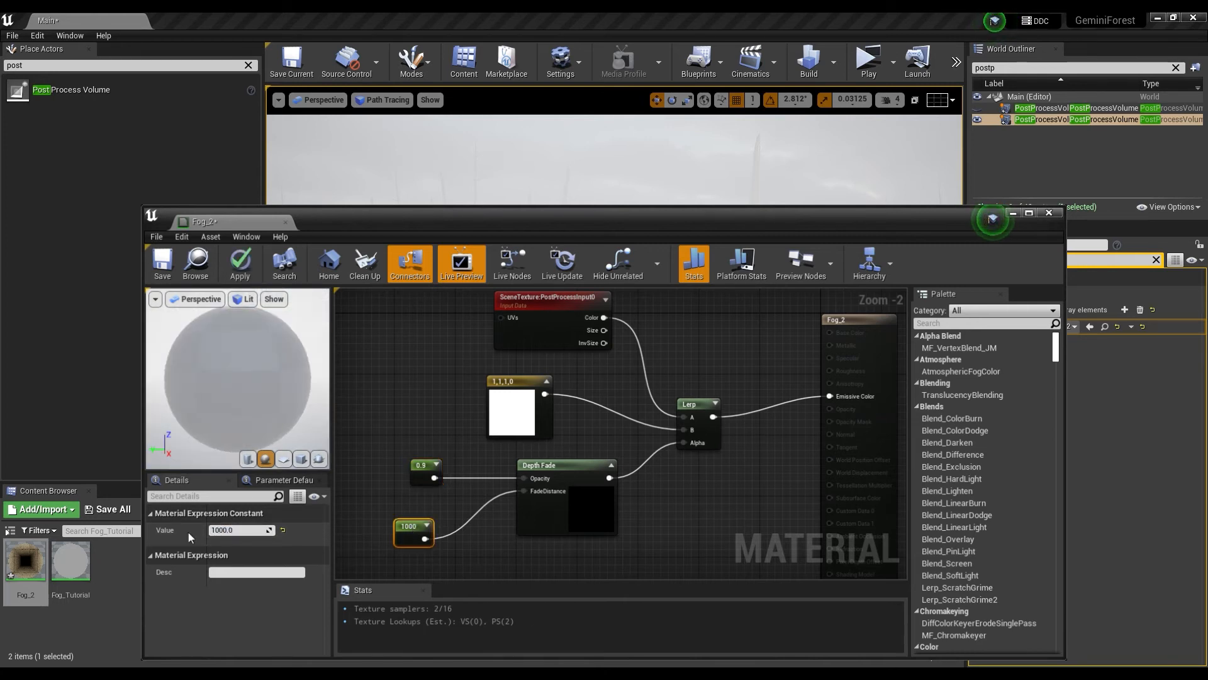
{"action": "left_click", "coordinate": [238, 531]}
{"action": "type", "text": "50"}
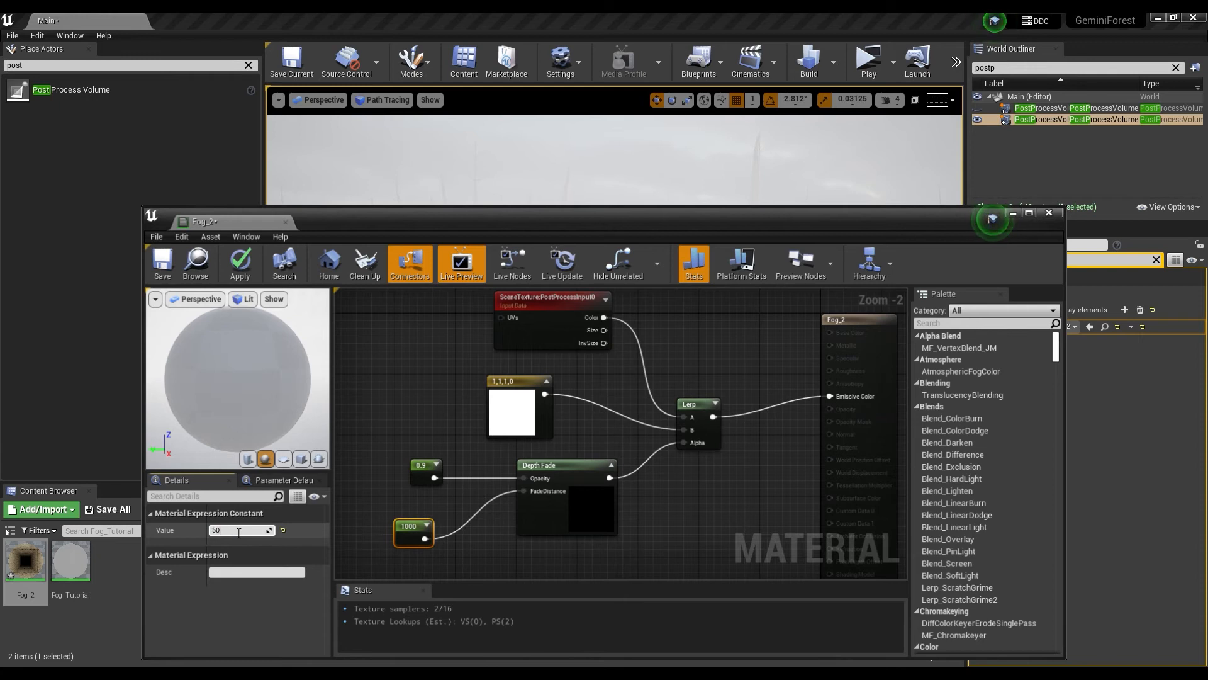
{"action": "type", "text": "00"}
{"action": "key", "text": "Return"}
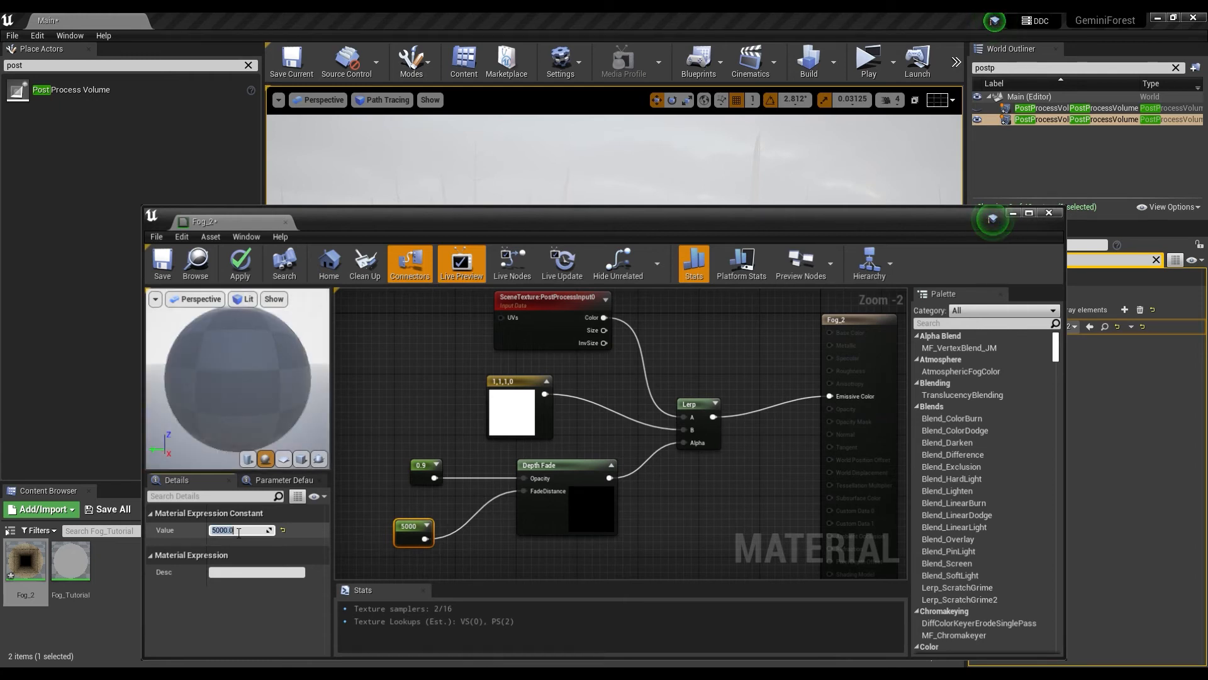
{"action": "left_click", "coordinate": [241, 263]}
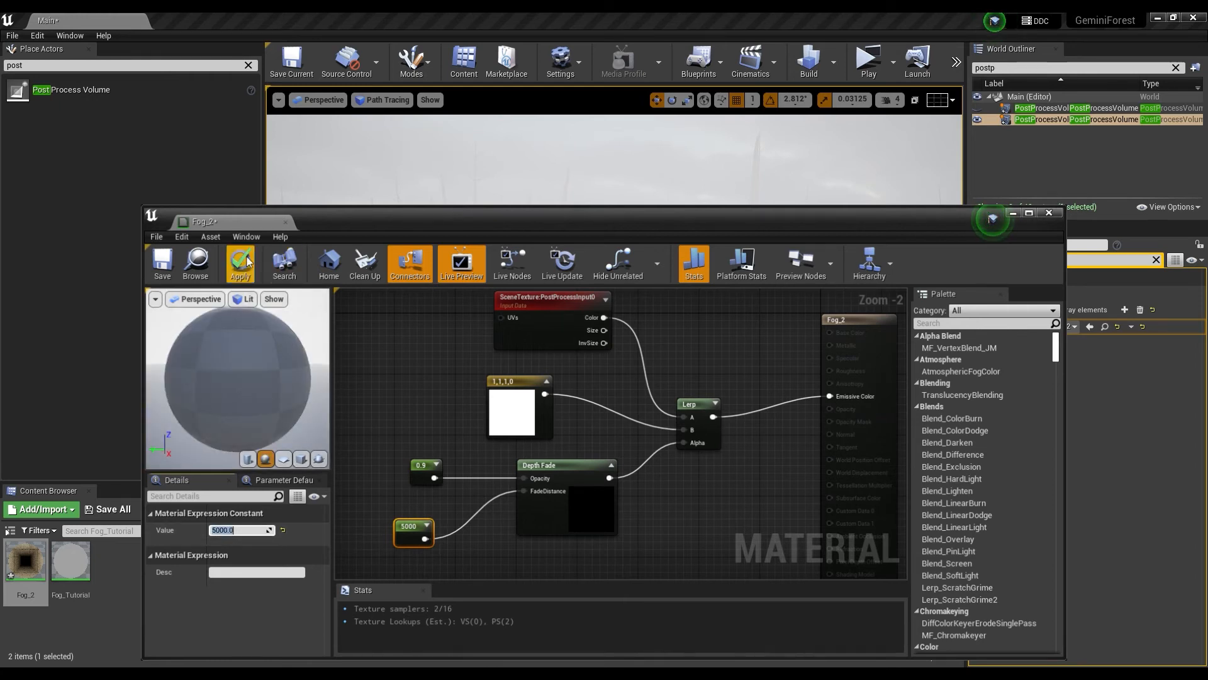
{"action": "left_click", "coordinate": [578, 236]}
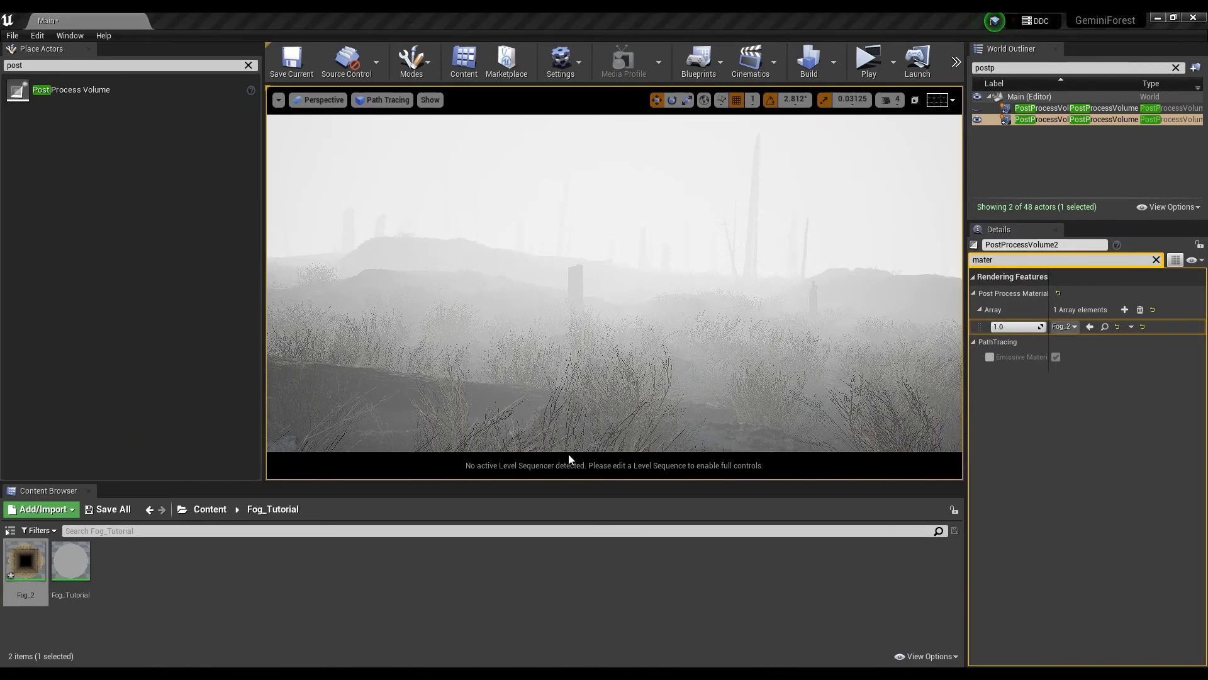
{"action": "key", "text": "w"}
{"action": "right_click_drag", "start_coordinate": [743, 345], "coordinate": [660, 468]}
{"action": "key", "text": "s"}
- Set the fog colour vector in Fog_2 to cyan (R 0.072858, G 0.990053, B 1.0), apply it and inspect the forest
{"action": "key", "text": "alt+Tab"}
{"action": "left_click", "coordinate": [517, 394]}
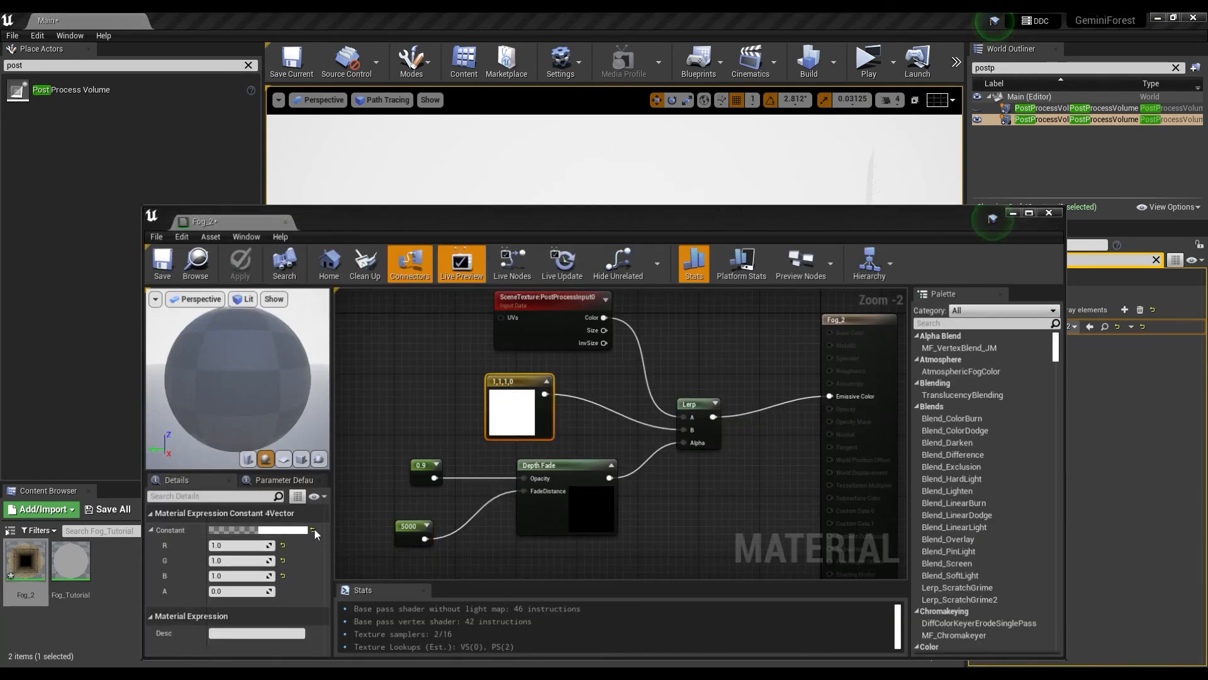
{"action": "left_click_drag", "start_coordinate": [363, 485], "coordinate": [317, 485]}
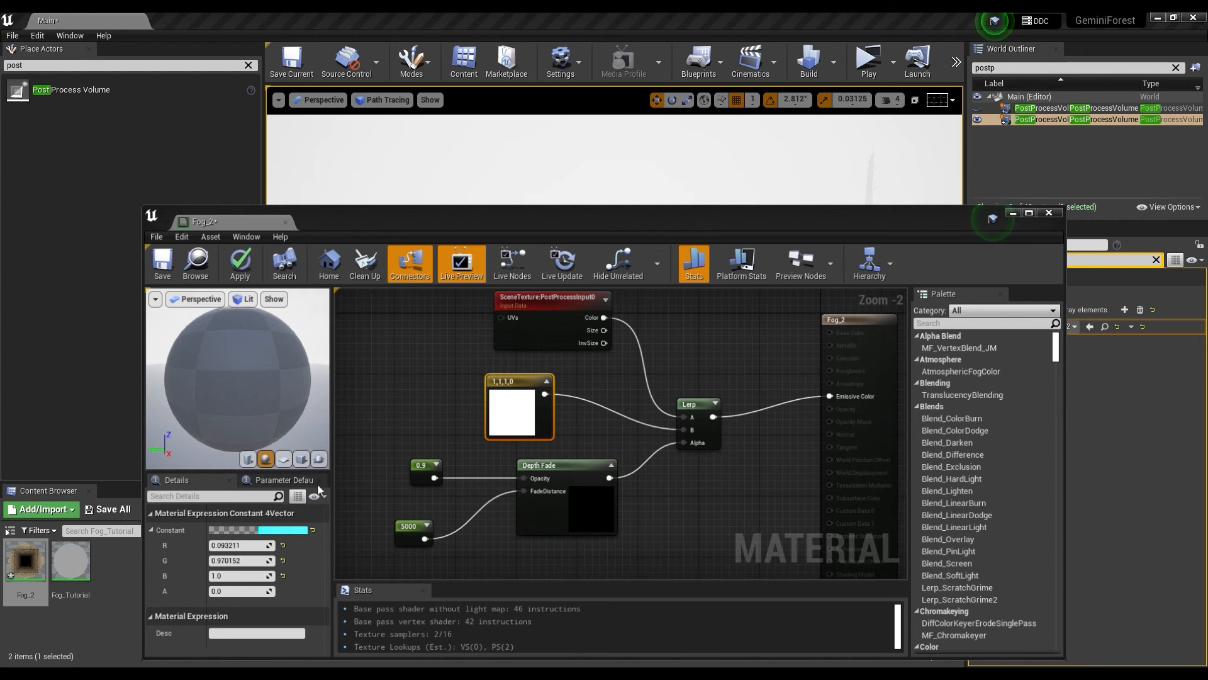
{"action": "left_click", "coordinate": [548, 598]}
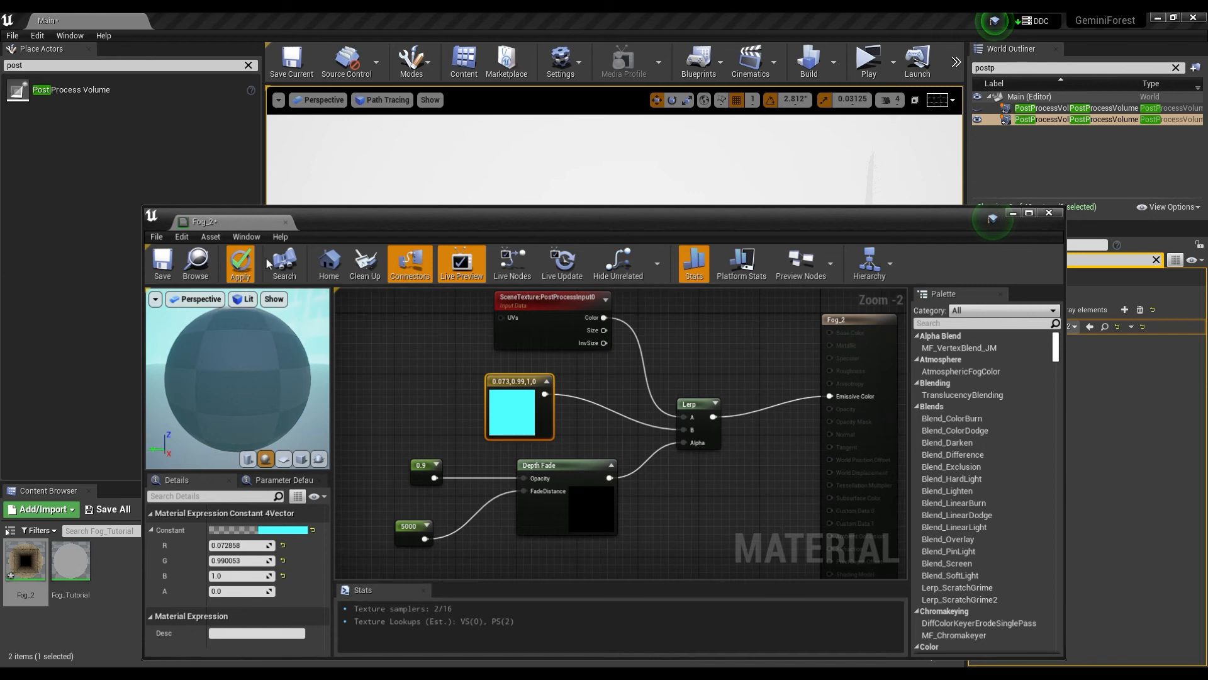
{"action": "left_click", "coordinate": [1013, 214]}
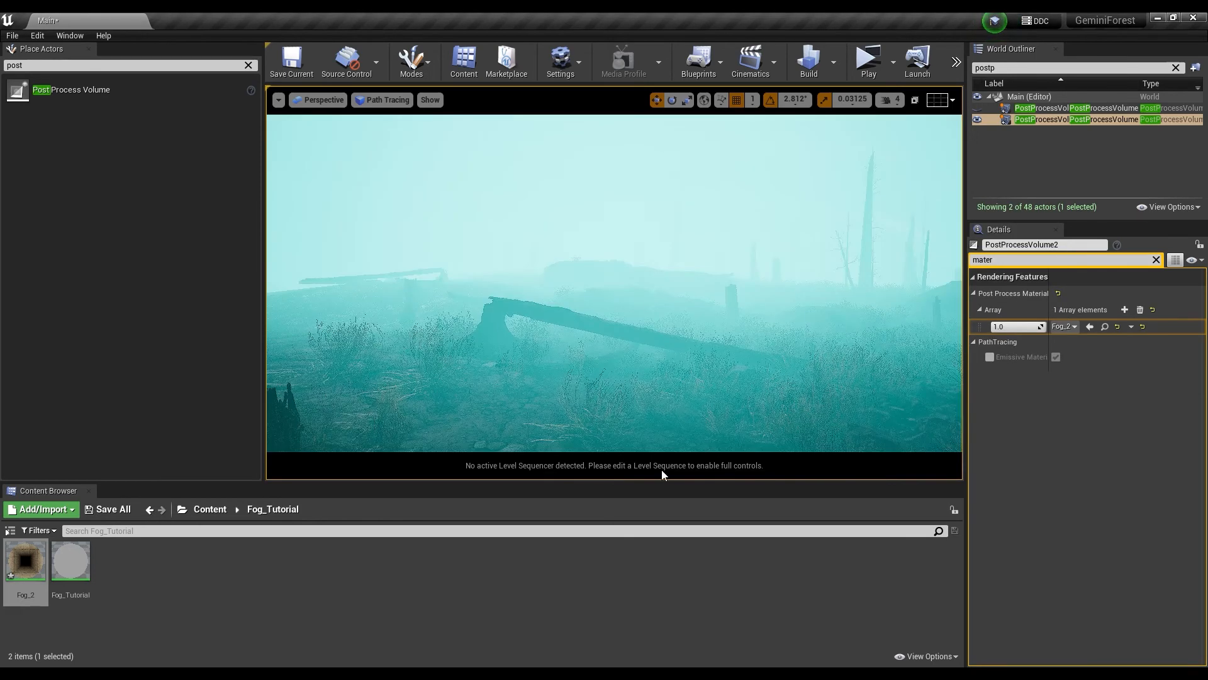
{"action": "right_click_drag", "start_coordinate": [705, 374], "coordinate": [906, 349]}
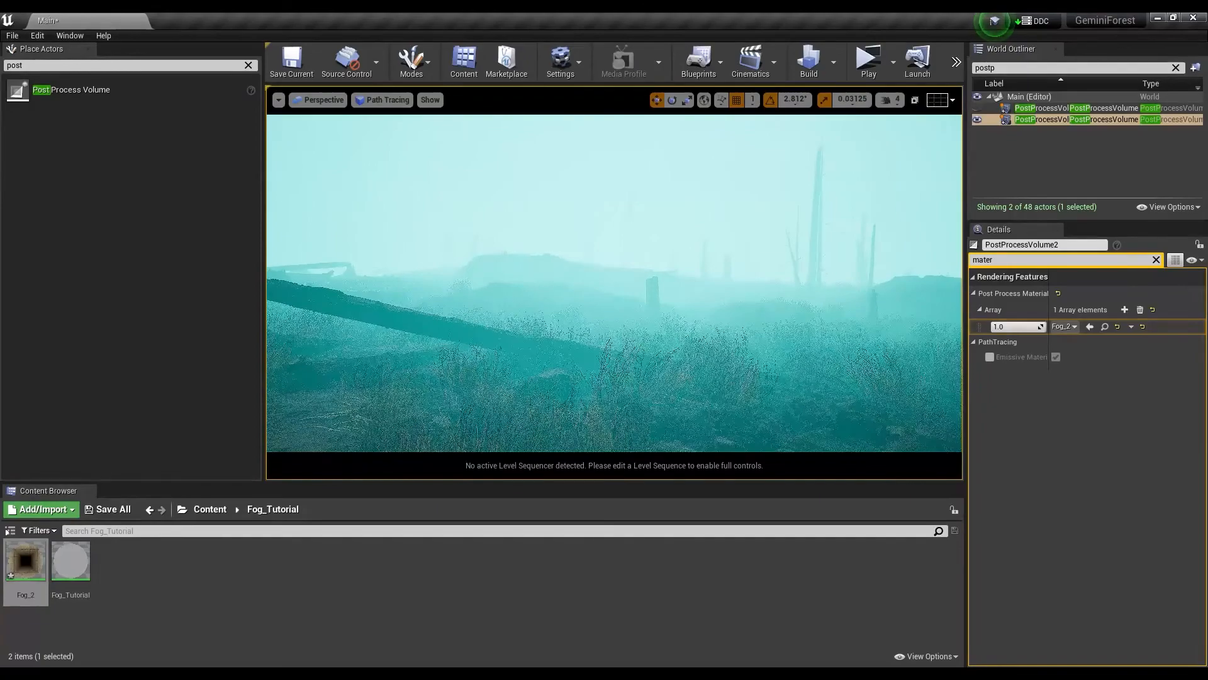